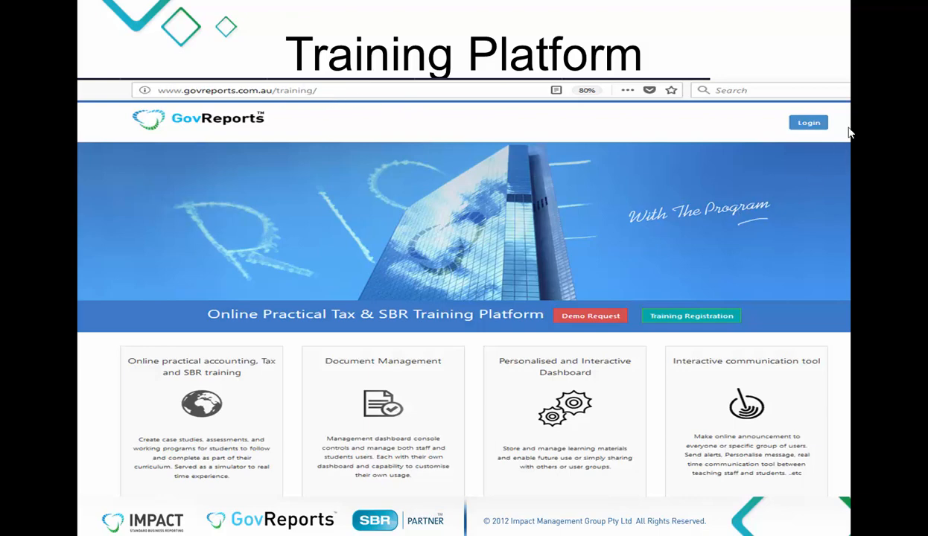
Advance the training slides from Training Platform to the Useful Links slide.
{"action": "left_click", "coordinate": [792, 146]}
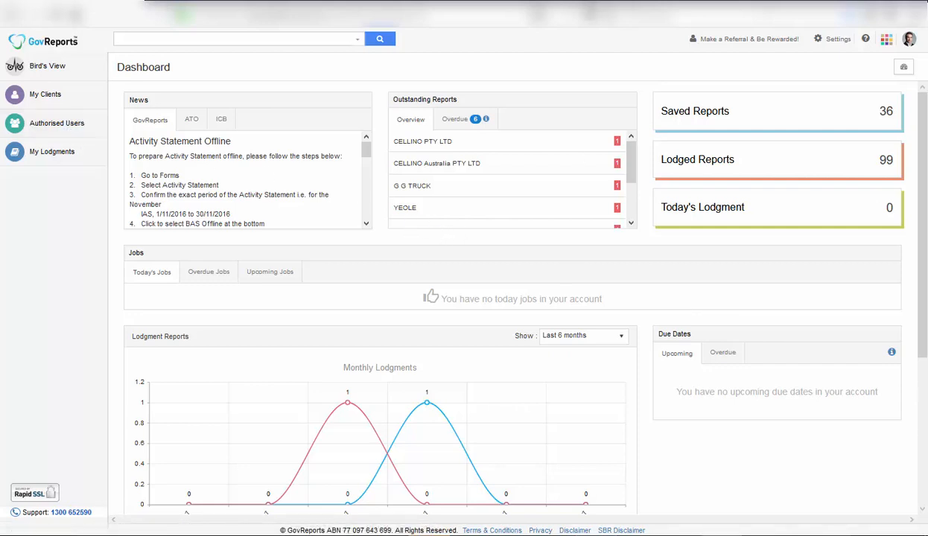
Bring up the My Lodgments submenu on the GovReports dashboard.
{"action": "mouse_move", "coordinate": [36, 158]}
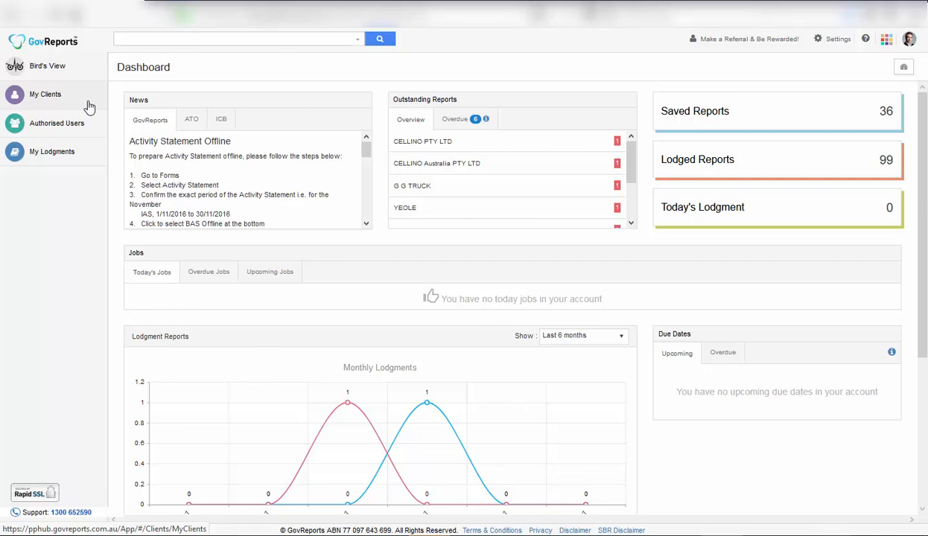
In My Clients, start a new Individual client, then close the Add Client form unsaved.
{"action": "left_click", "coordinate": [89, 105]}
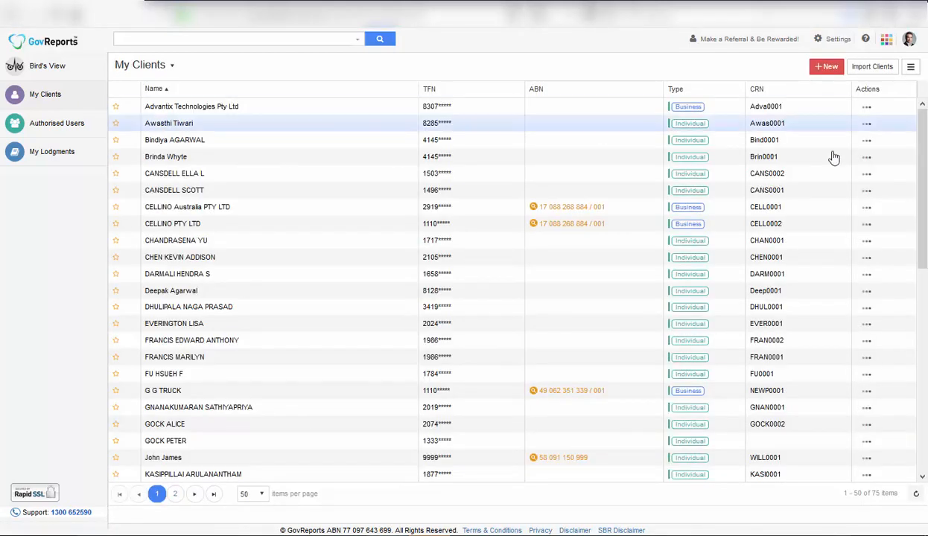
{"action": "left_click", "coordinate": [829, 67]}
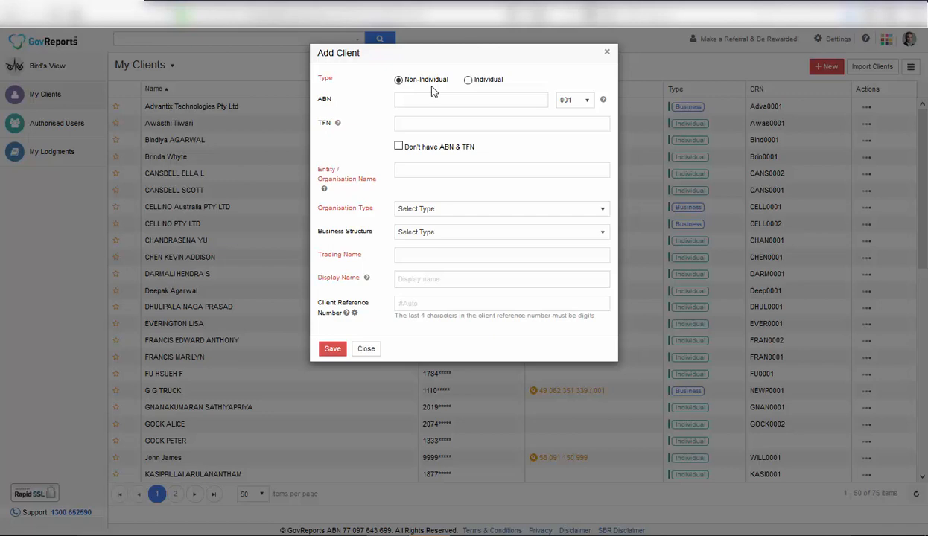
{"action": "left_click", "coordinate": [468, 81]}
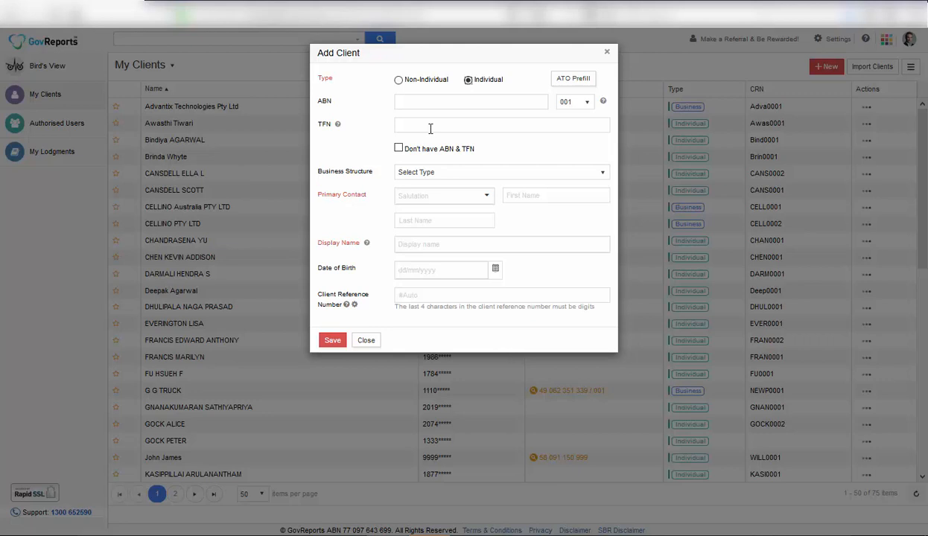
{"action": "left_click", "coordinate": [430, 128]}
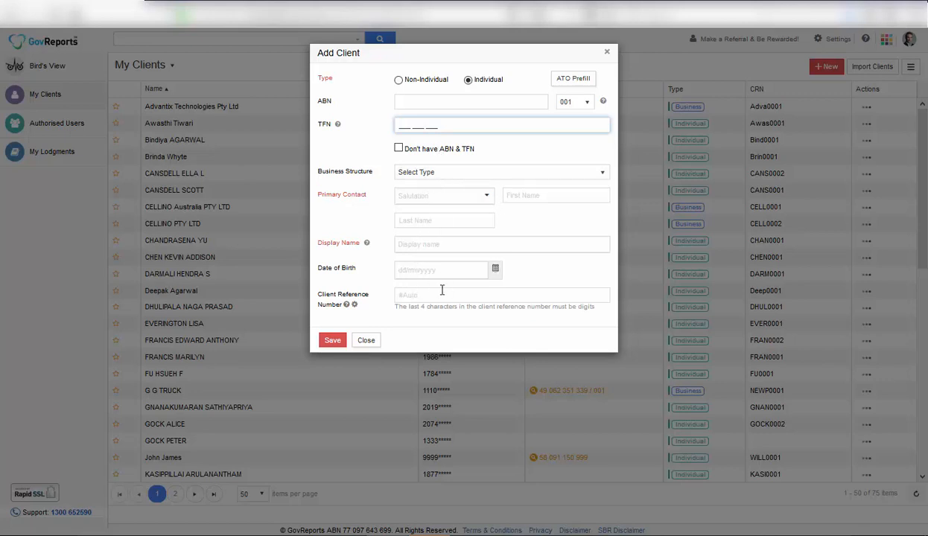
{"action": "left_click", "coordinate": [370, 344]}
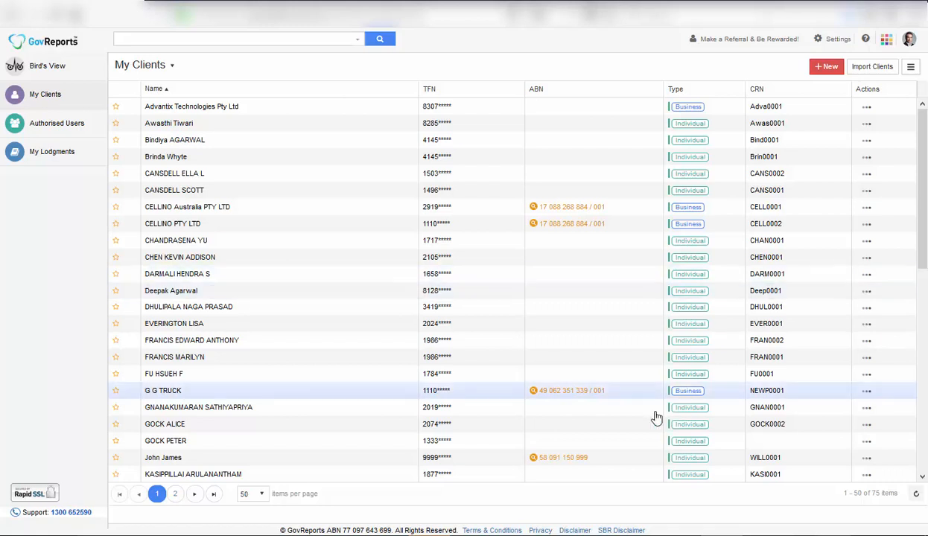
Open the client's record and review its Overview, Saved/Draft, Lodged and Access Permission tabs.
{"action": "left_click", "coordinate": [301, 346]}
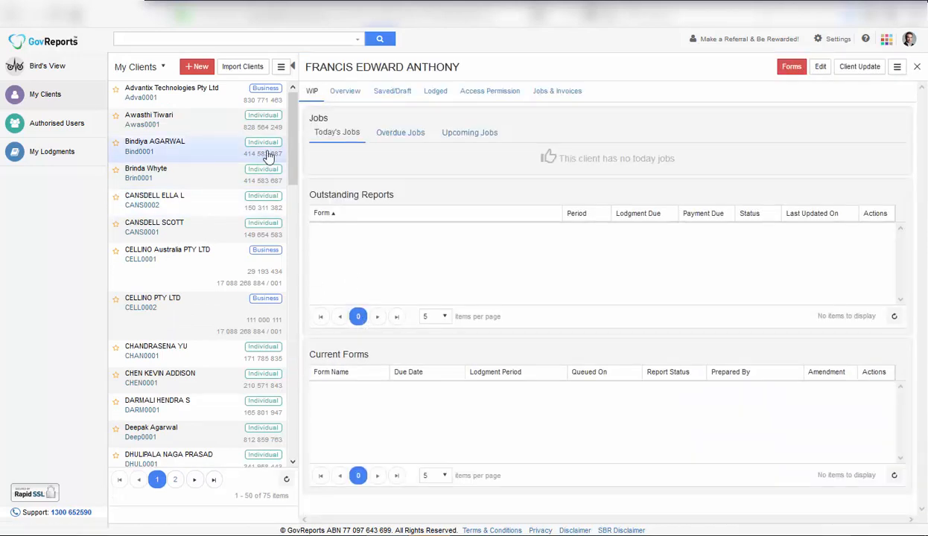
{"action": "left_click", "coordinate": [350, 92]}
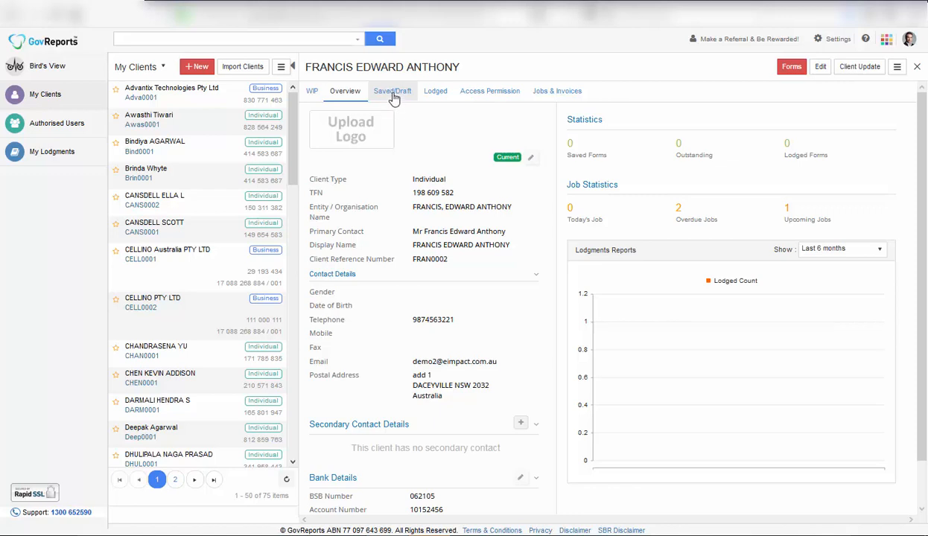
{"action": "left_click", "coordinate": [393, 97]}
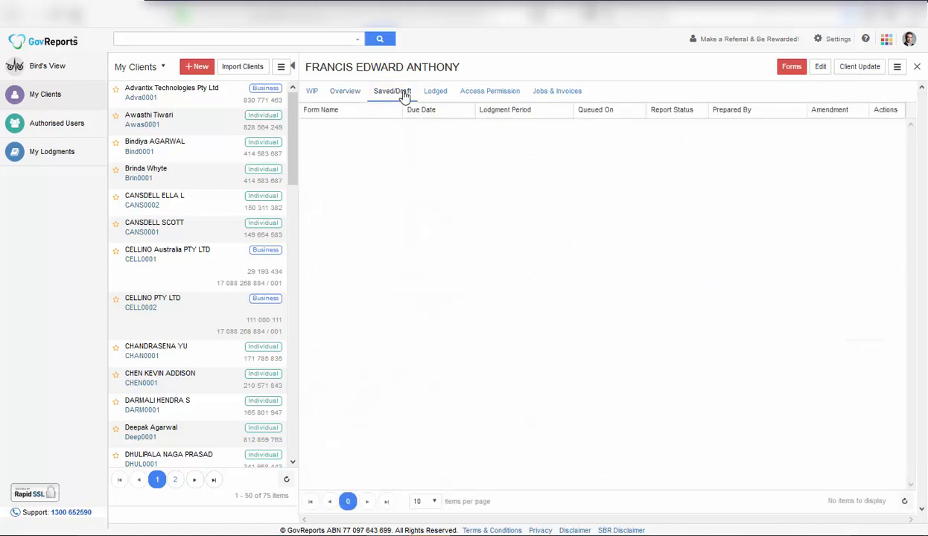
{"action": "left_click", "coordinate": [432, 96]}
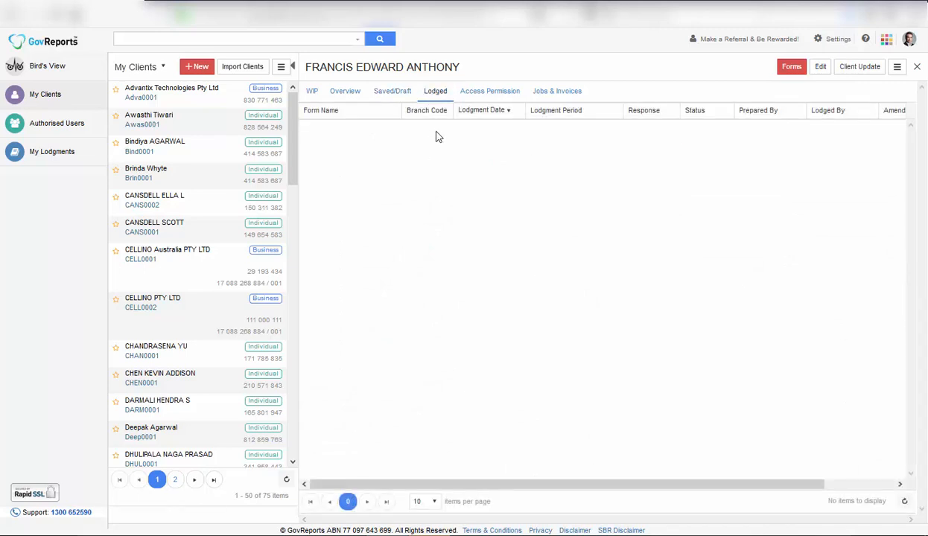
{"action": "left_click", "coordinate": [490, 97]}
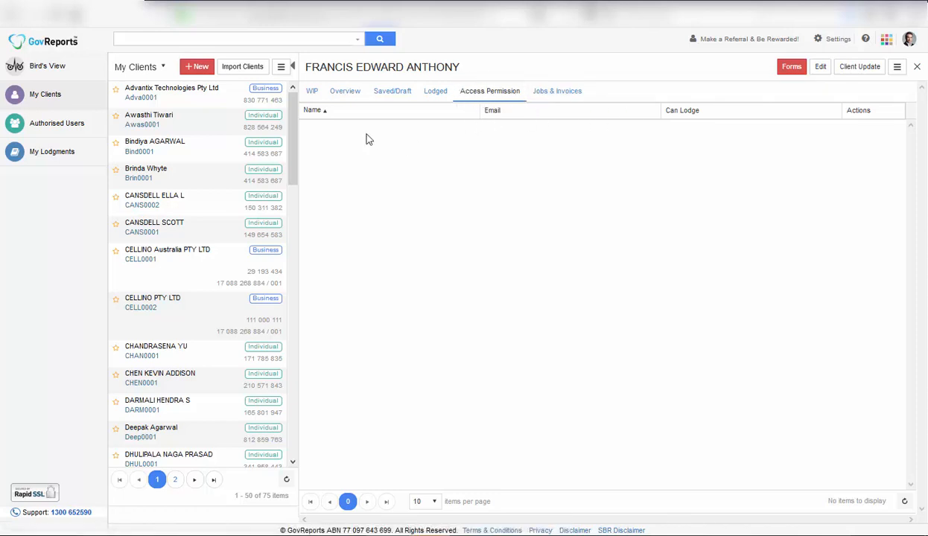
{"action": "left_click", "coordinate": [345, 92]}
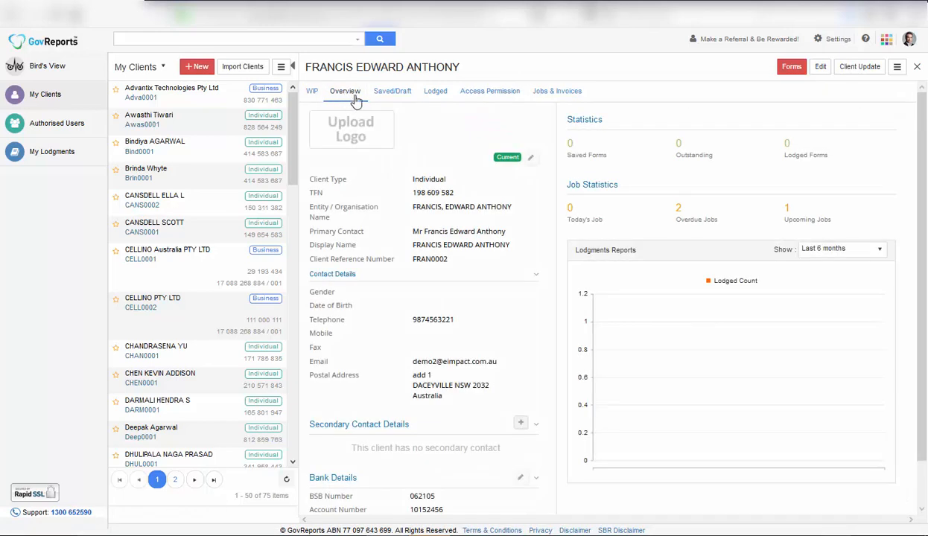
Enter the client's residential street address and pick the matching Sydney suburb.
{"action": "left_click", "coordinate": [531, 160]}
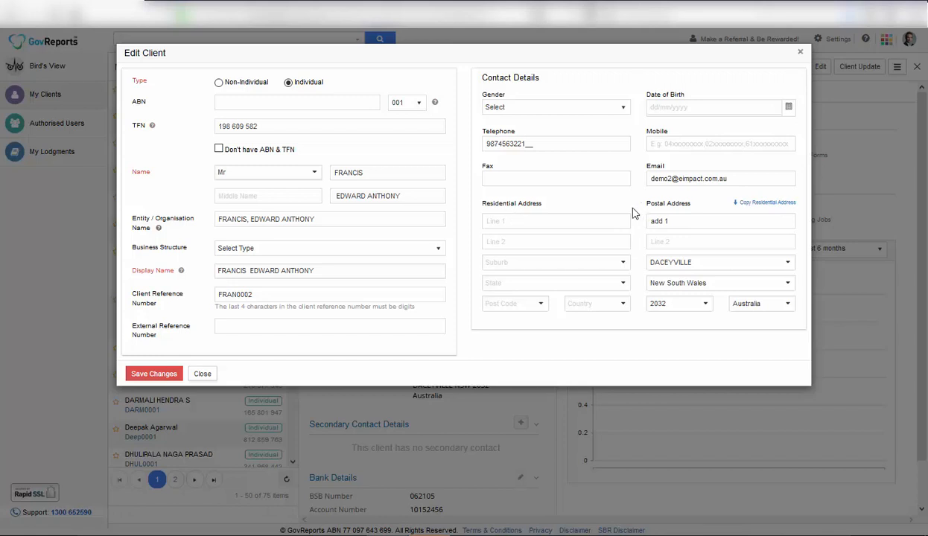
{"action": "left_click", "coordinate": [577, 222]}
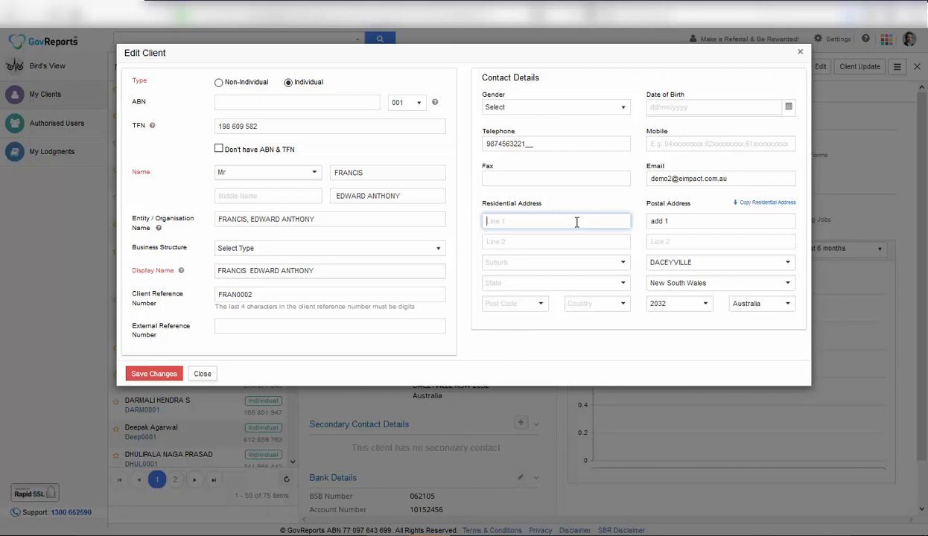
{"action": "type", "text": "1 Smith Street"}
{"action": "left_click", "coordinate": [548, 265]}
{"action": "type", "text": "Sydney"}
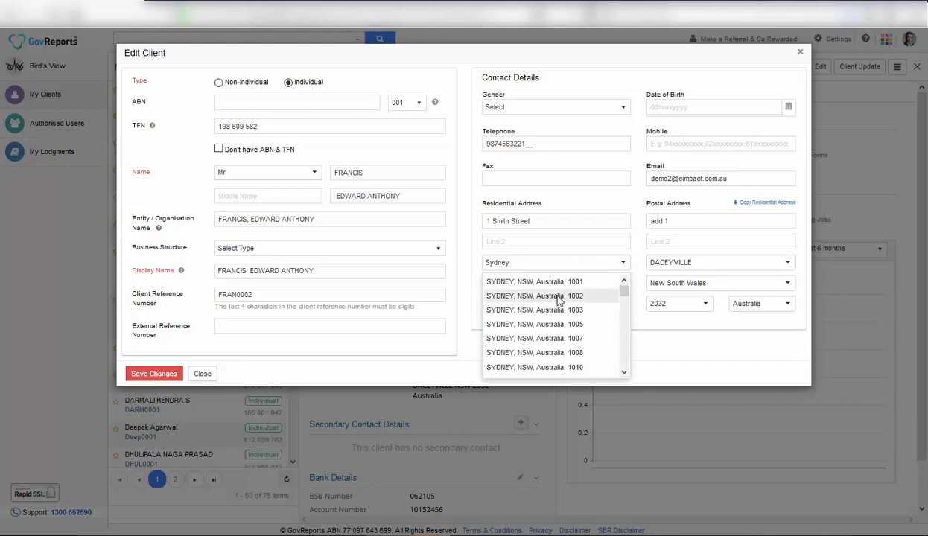
{"action": "left_click", "coordinate": [543, 325]}
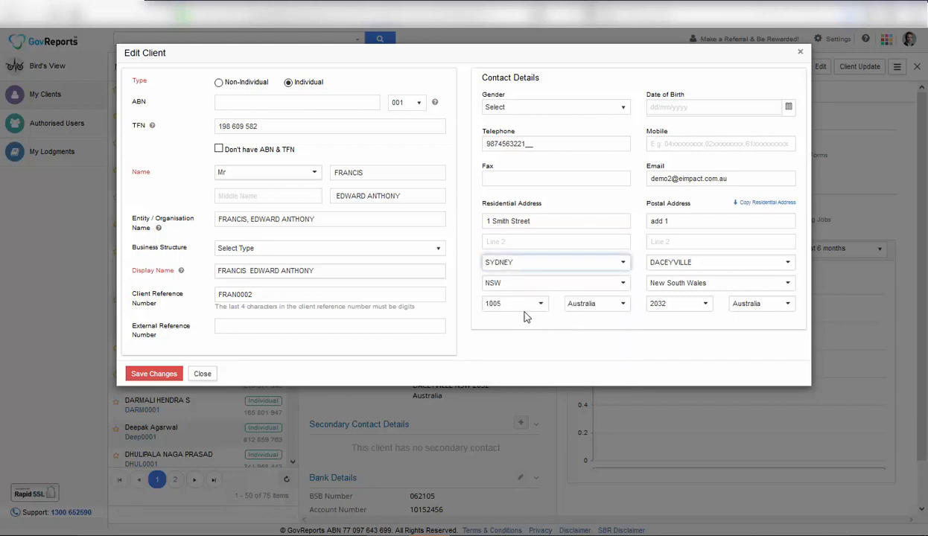
Enter the client's date of birth, copy the residential address to postal, and save.
{"action": "left_click", "coordinate": [691, 109]}
{"action": "type", "text": "01"}
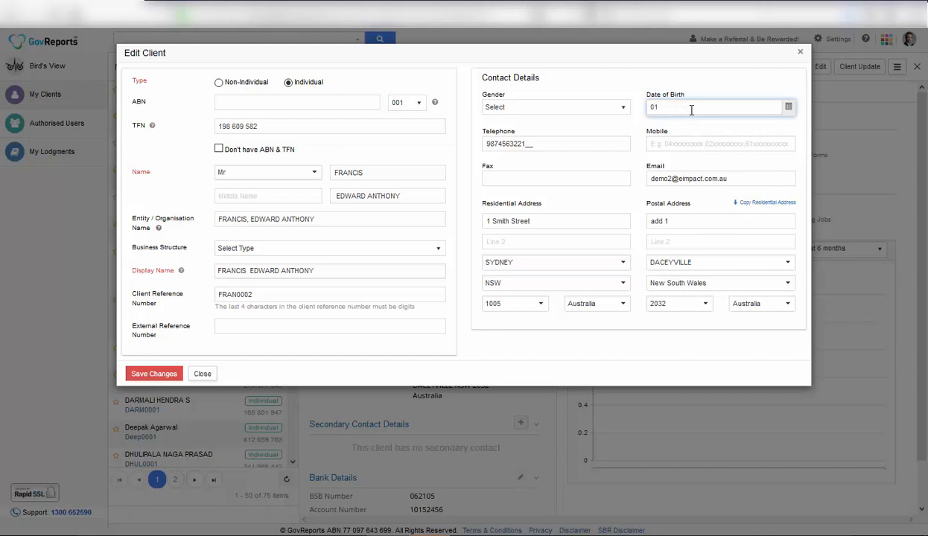
{"action": "type", "text": "/01/1980"}
{"action": "key", "text": "Tab"}
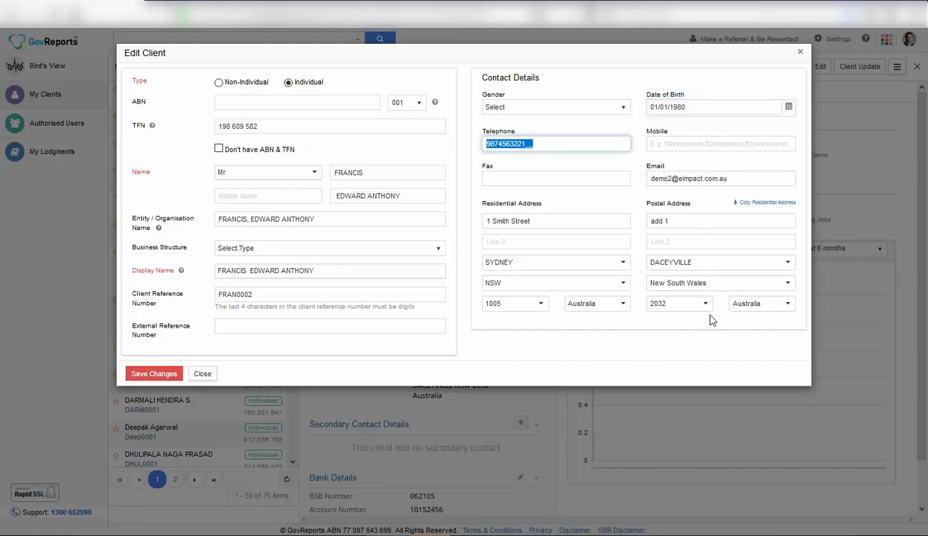
{"action": "left_click", "coordinate": [780, 204]}
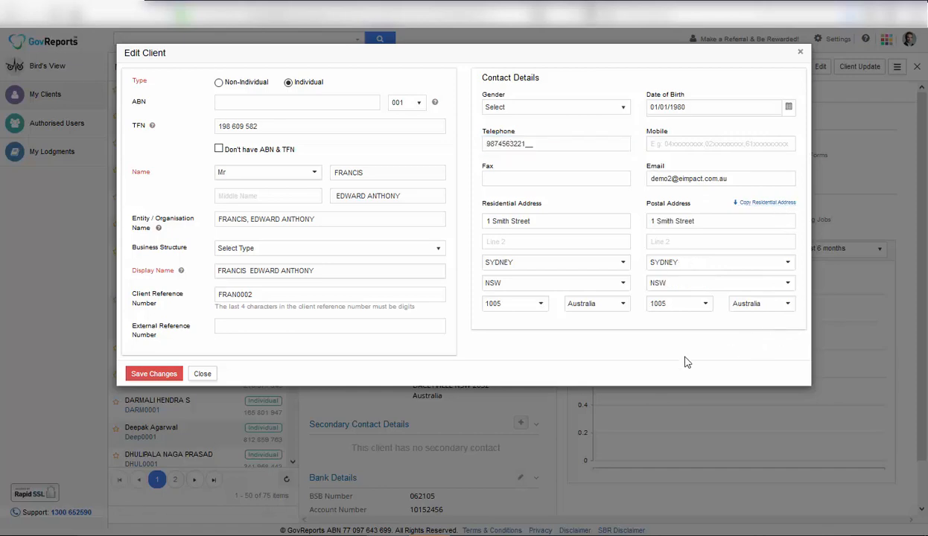
{"action": "left_click", "coordinate": [164, 374]}
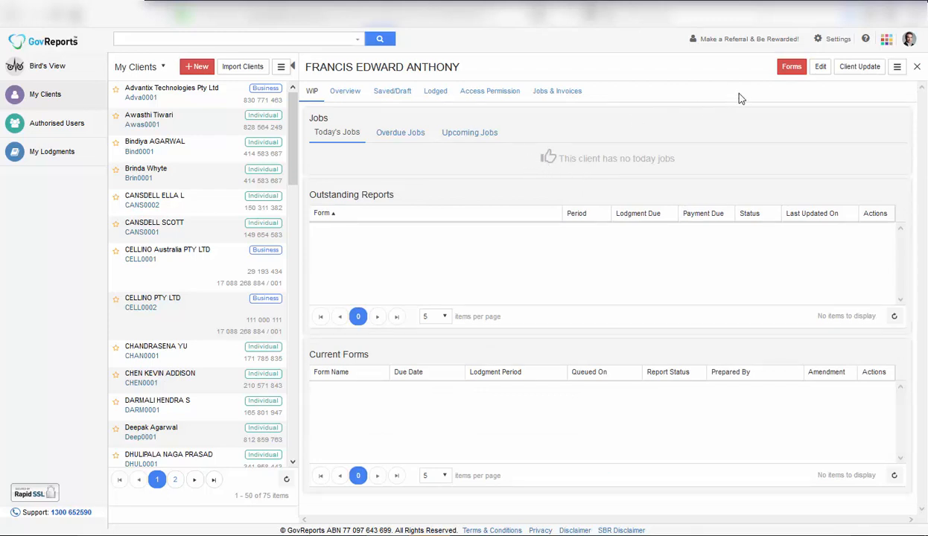
Start a 2017 Individual Tax Return from the client's Forms list.
{"action": "left_click", "coordinate": [795, 71]}
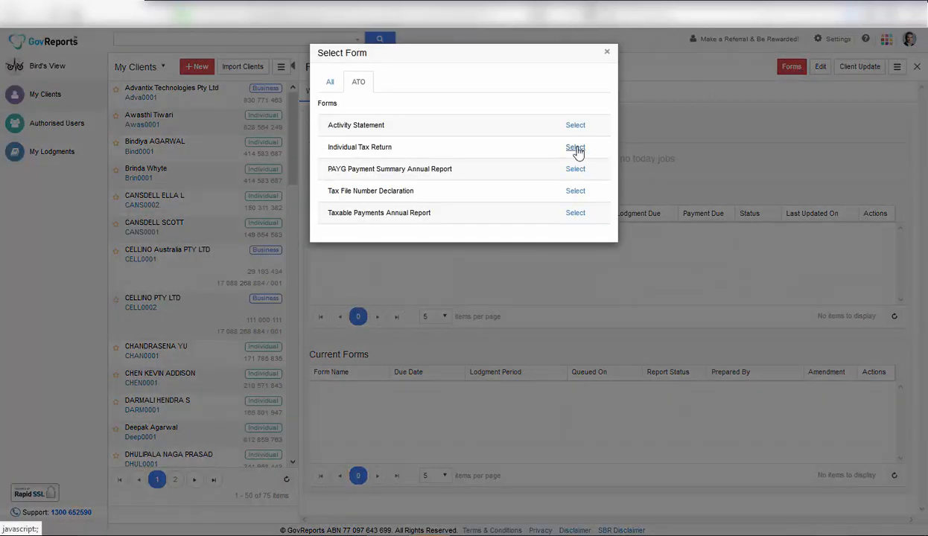
{"action": "left_click", "coordinate": [577, 149]}
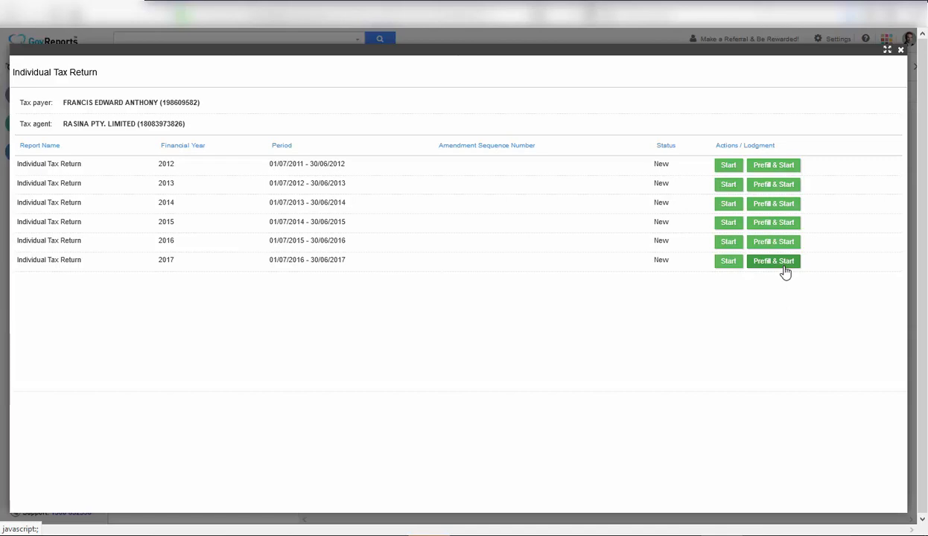
{"action": "left_click", "coordinate": [728, 262]}
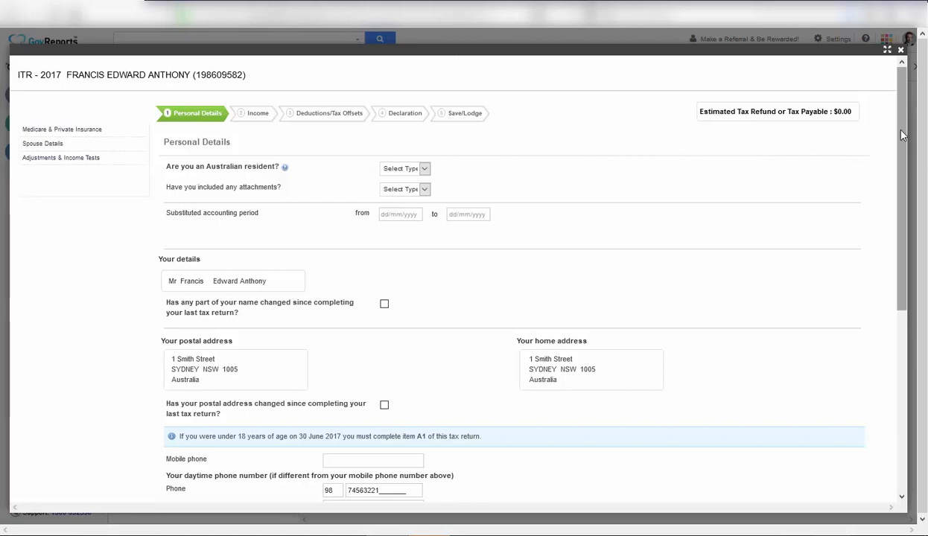
{"action": "scroll", "coordinate": [893, 141], "scroll_direction": "down", "scroll_amount": 1}
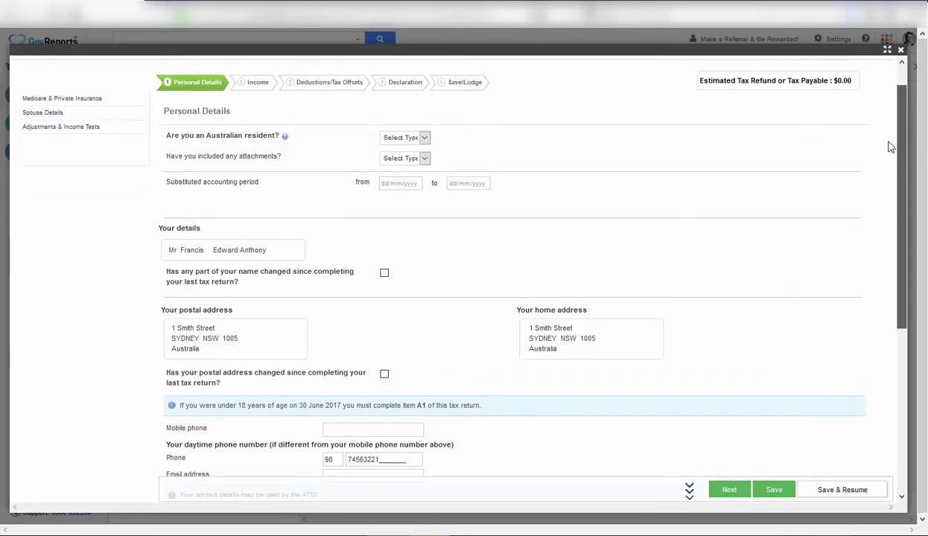
{"action": "scroll", "coordinate": [891, 147], "scroll_direction": "up", "scroll_amount": 1}
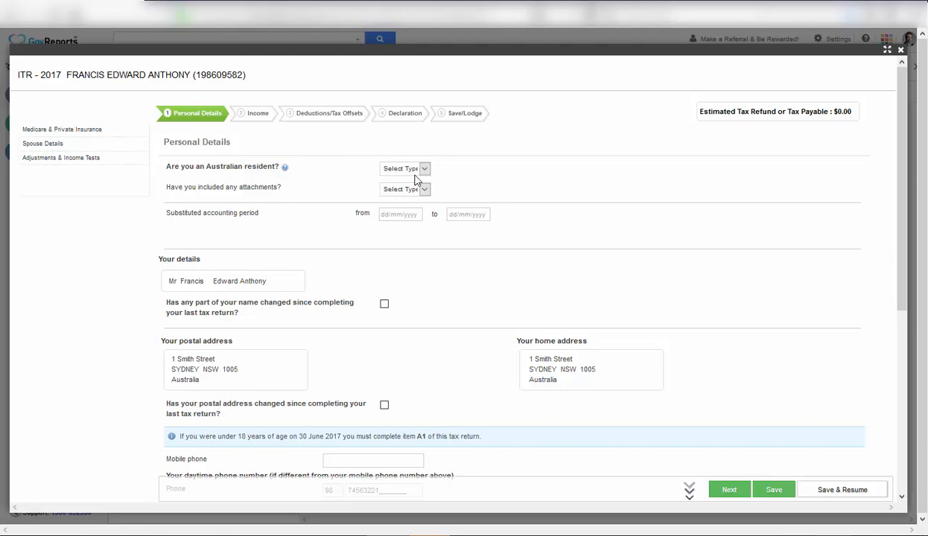
{"action": "scroll", "coordinate": [891, 321], "scroll_direction": "down", "scroll_amount": 5}
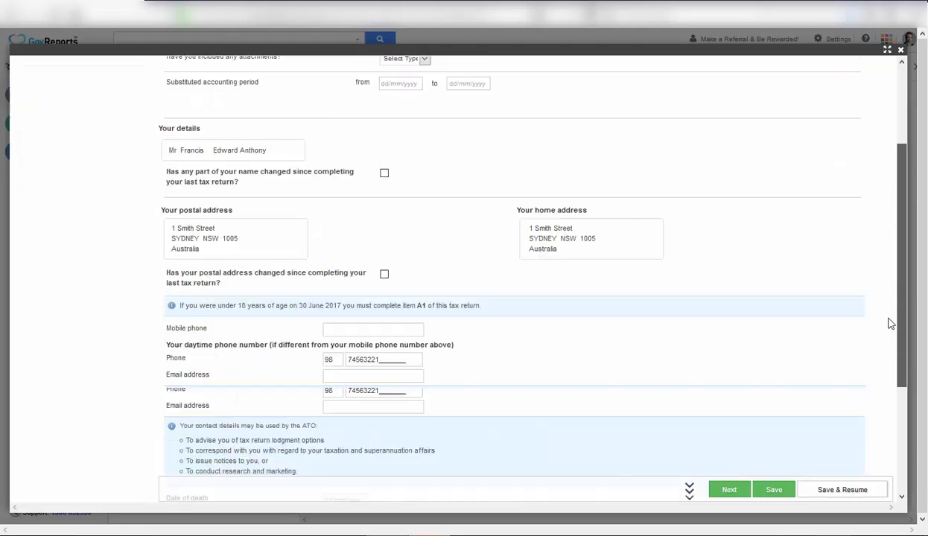
{"action": "scroll", "coordinate": [882, 373], "scroll_direction": "up", "scroll_amount": 6}
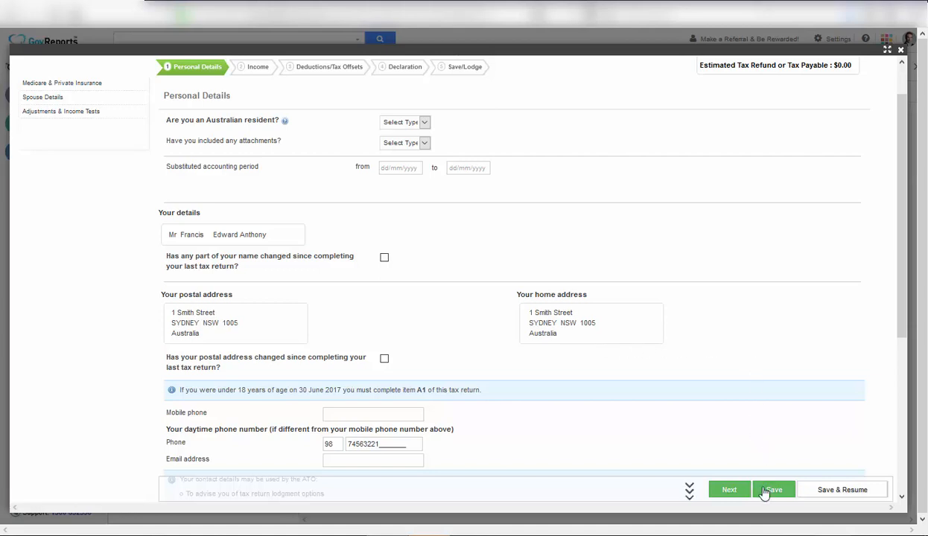
{"action": "scroll", "coordinate": [571, 467], "scroll_direction": "up", "scroll_amount": 3}
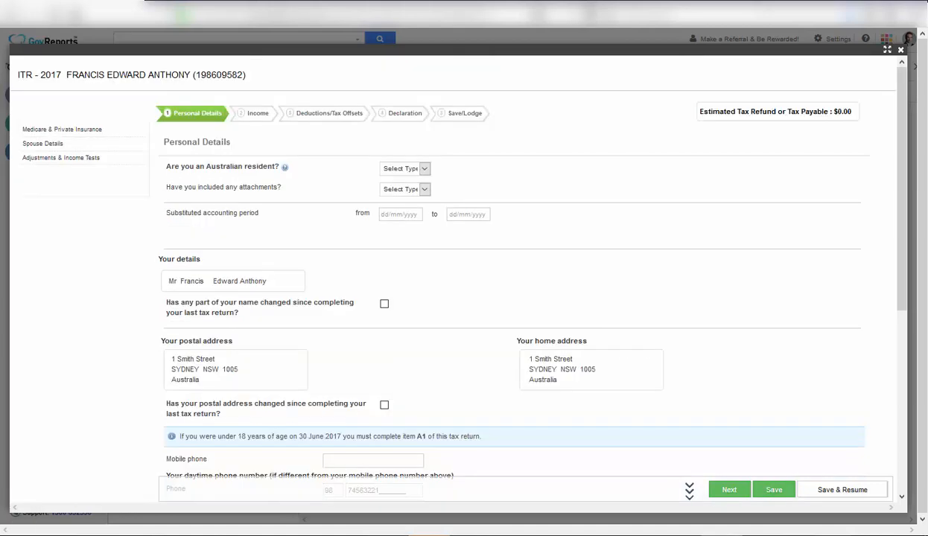
Open the Medicare & Private Insurance section and look through its fields.
{"action": "left_click", "coordinate": [107, 132]}
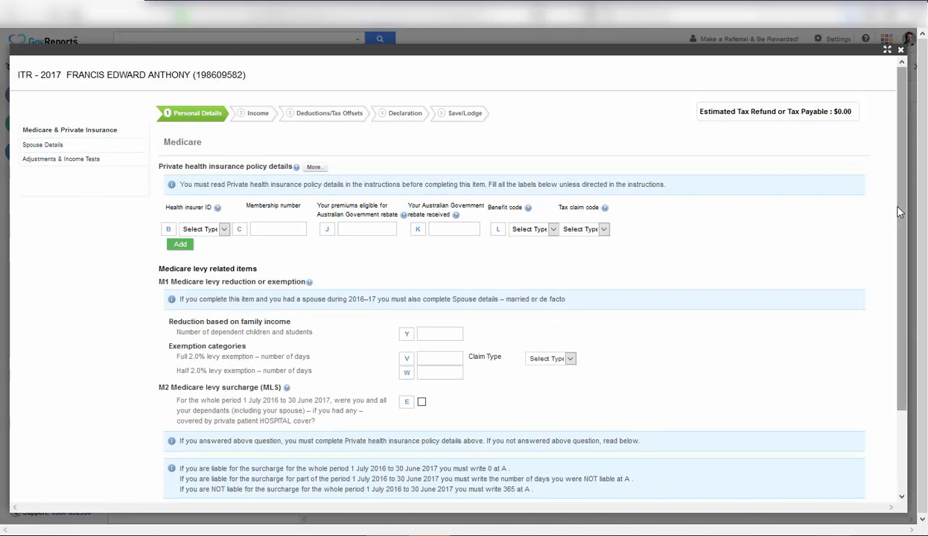
{"action": "scroll", "coordinate": [891, 291], "scroll_direction": "down", "scroll_amount": 3}
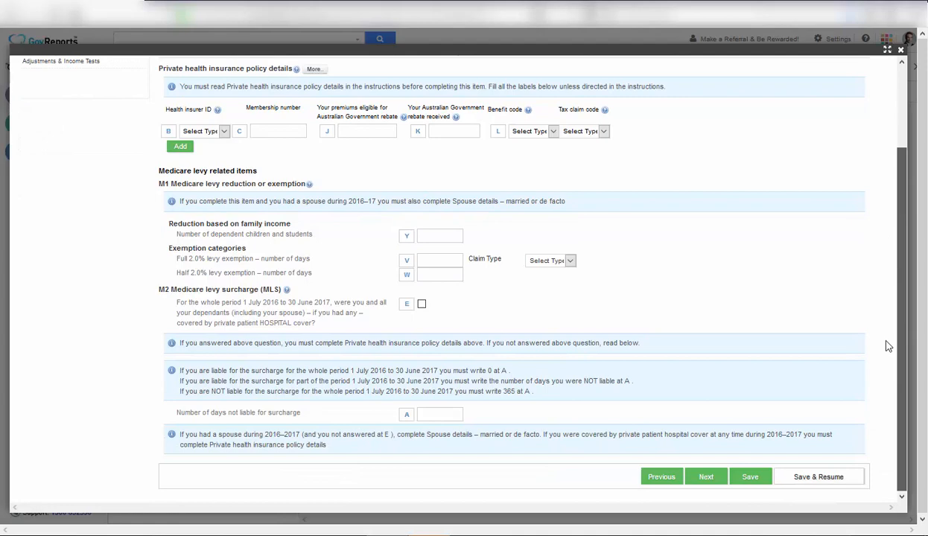
{"action": "scroll", "coordinate": [876, 205], "scroll_direction": "up", "scroll_amount": 3}
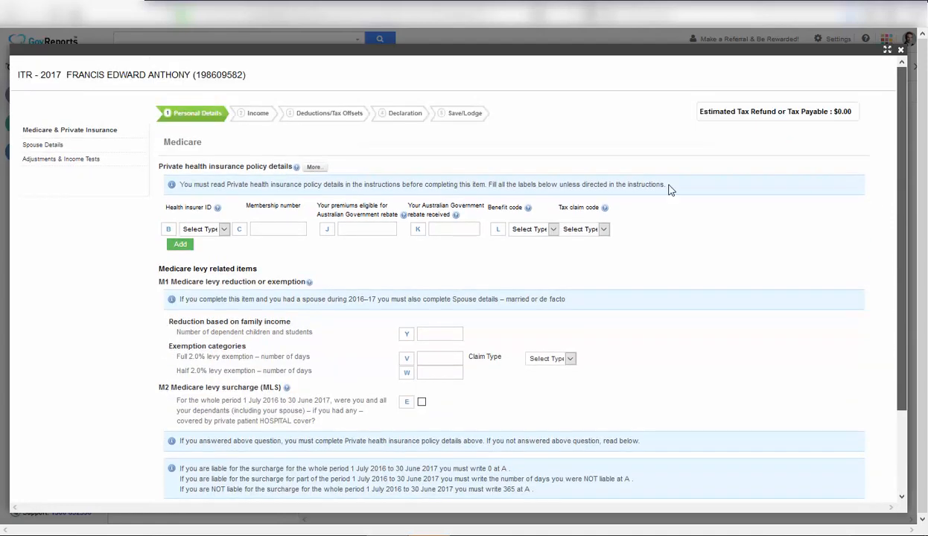
Go through the Spouse Details page on to Adjustments & Income Tests.
{"action": "left_click", "coordinate": [64, 151]}
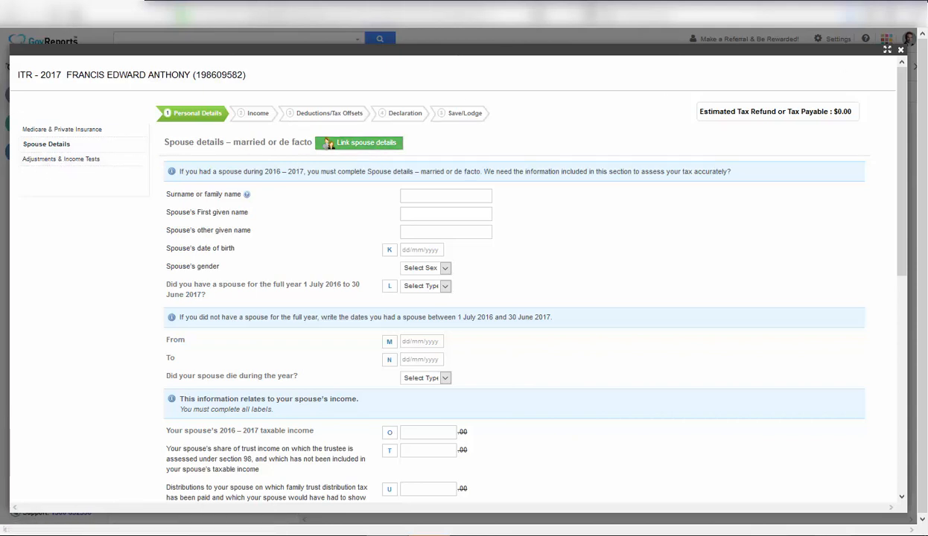
{"action": "left_click", "coordinate": [67, 159]}
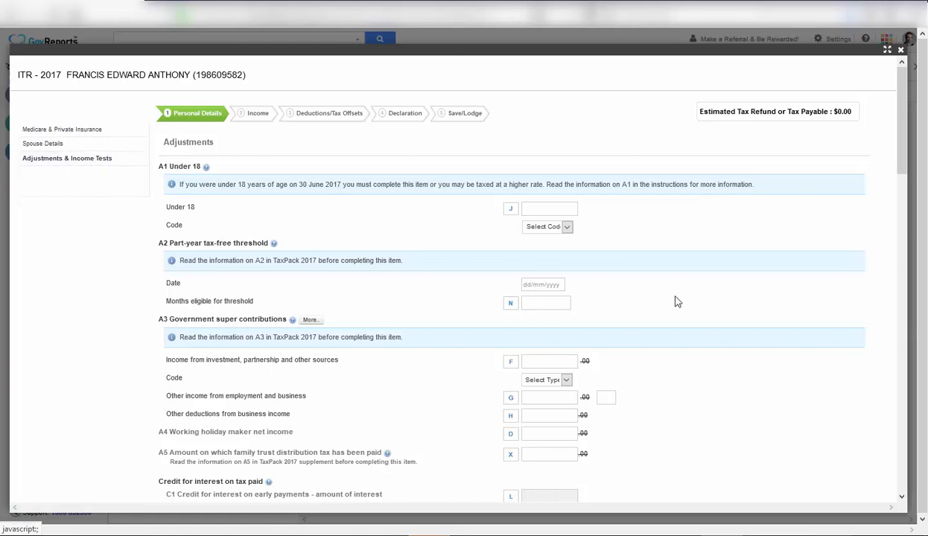
Look over the Adjustments & Income Tests page, then move to the Income step.
{"action": "left_click_drag", "start_coordinate": [899, 155], "coordinate": [920, 118]}
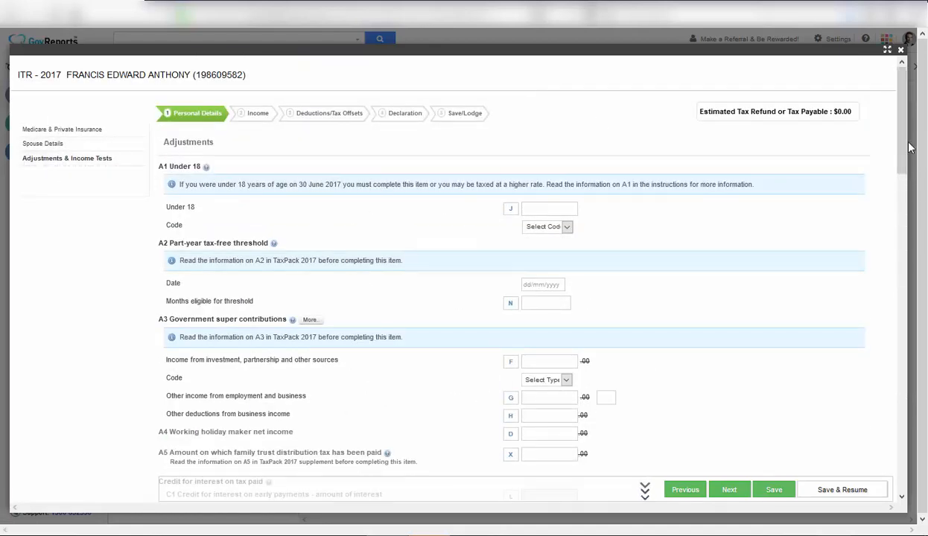
{"action": "left_click_drag", "start_coordinate": [902, 151], "coordinate": [903, 157]}
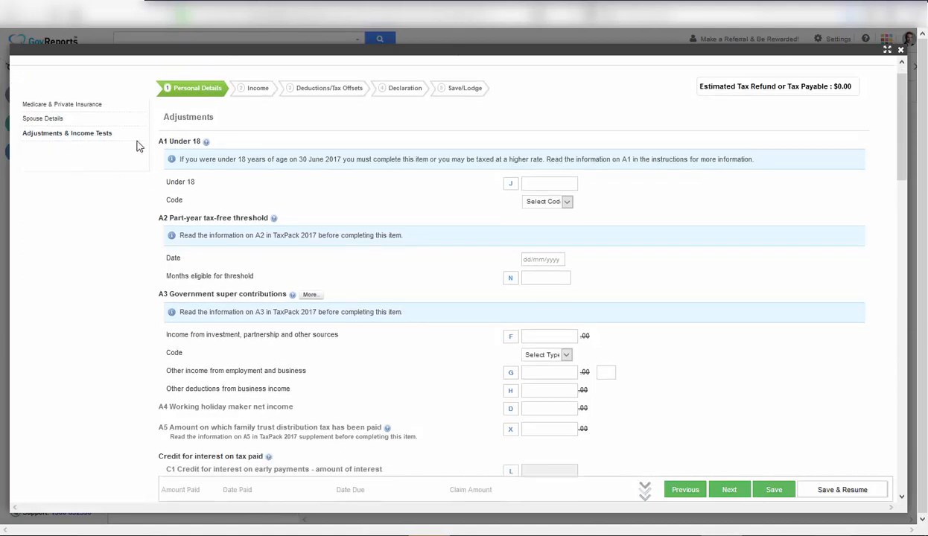
{"action": "left_click", "coordinate": [256, 91]}
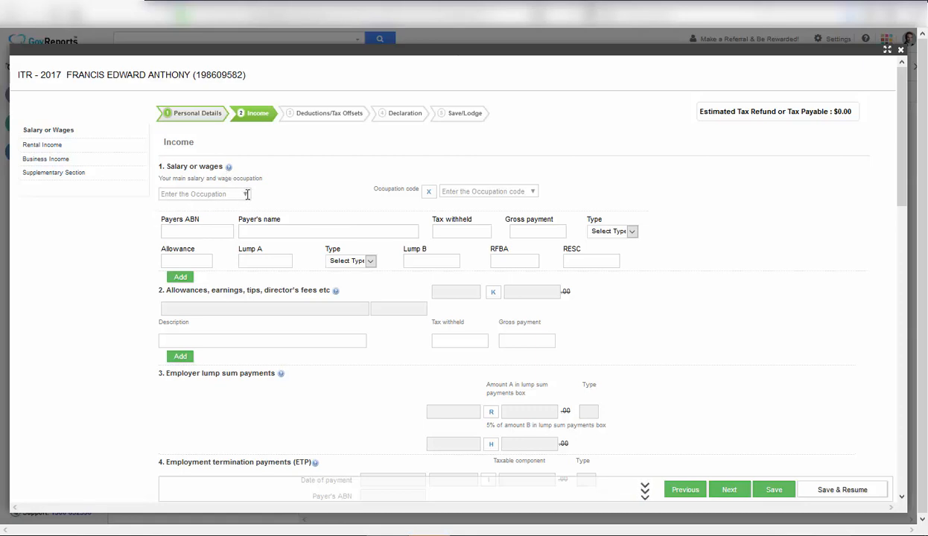
{"action": "left_click", "coordinate": [200, 233]}
{"action": "left_click", "coordinate": [187, 235]}
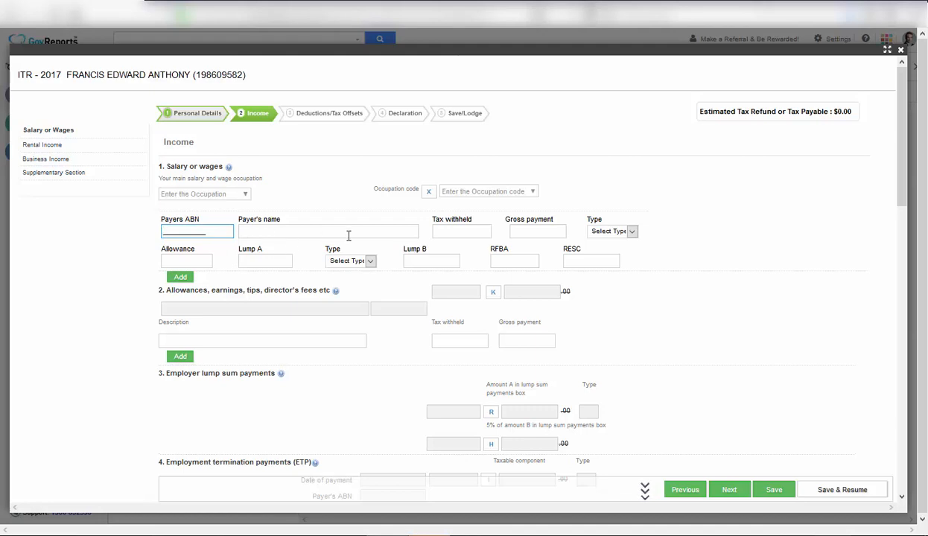
{"action": "left_click", "coordinate": [457, 234]}
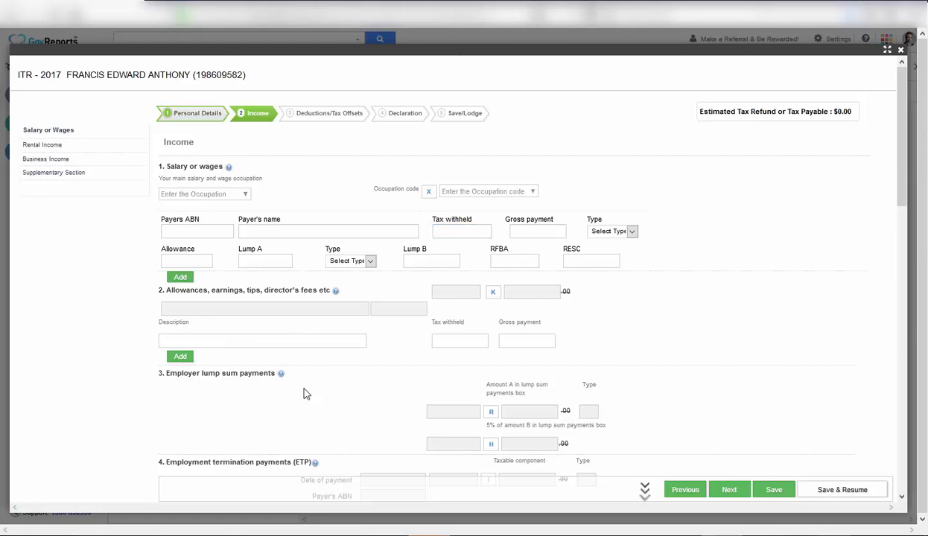
{"action": "left_click", "coordinate": [207, 309]}
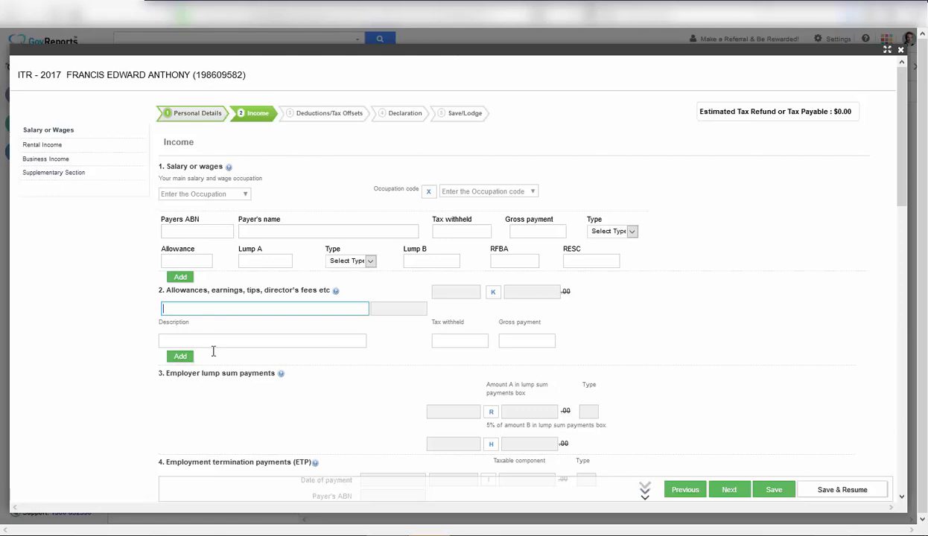
{"action": "left_click_drag", "start_coordinate": [900, 210], "coordinate": [894, 128]}
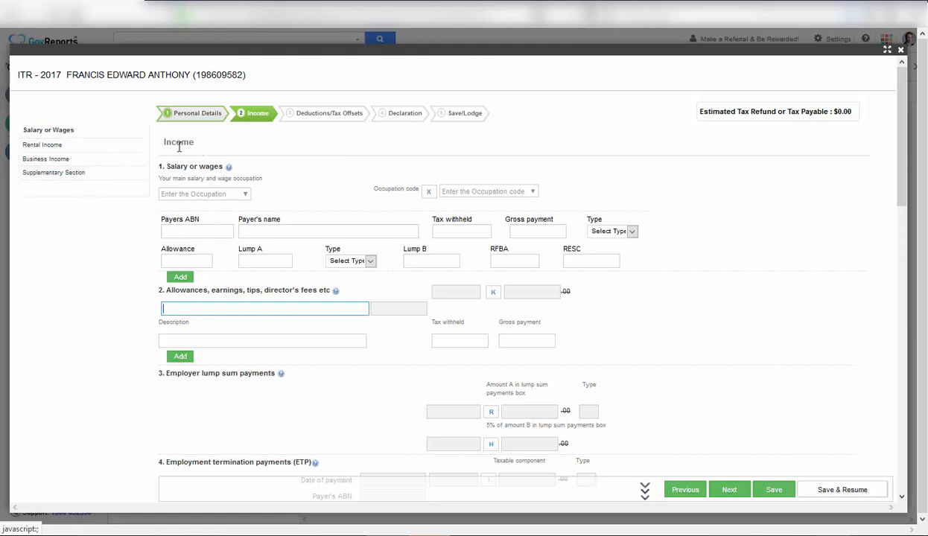
{"action": "left_click", "coordinate": [93, 147]}
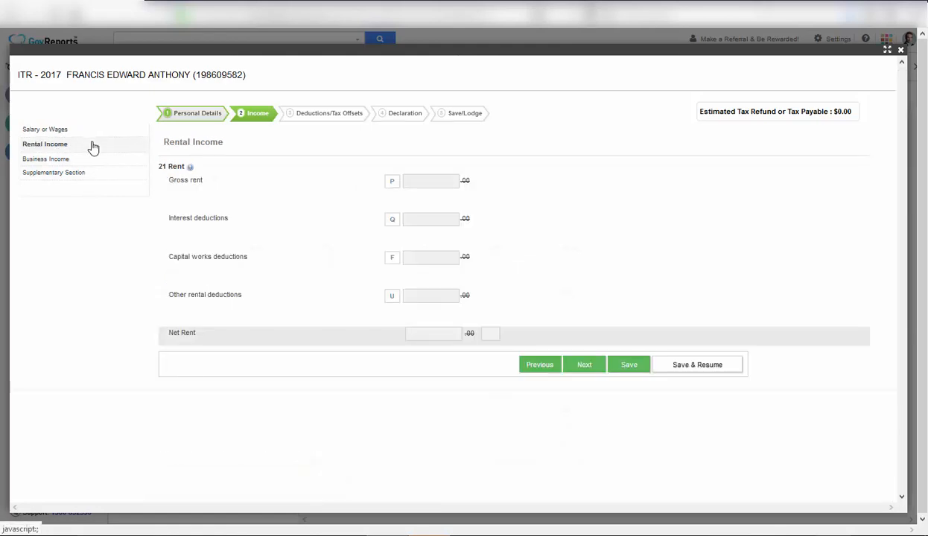
{"action": "left_click", "coordinate": [419, 181]}
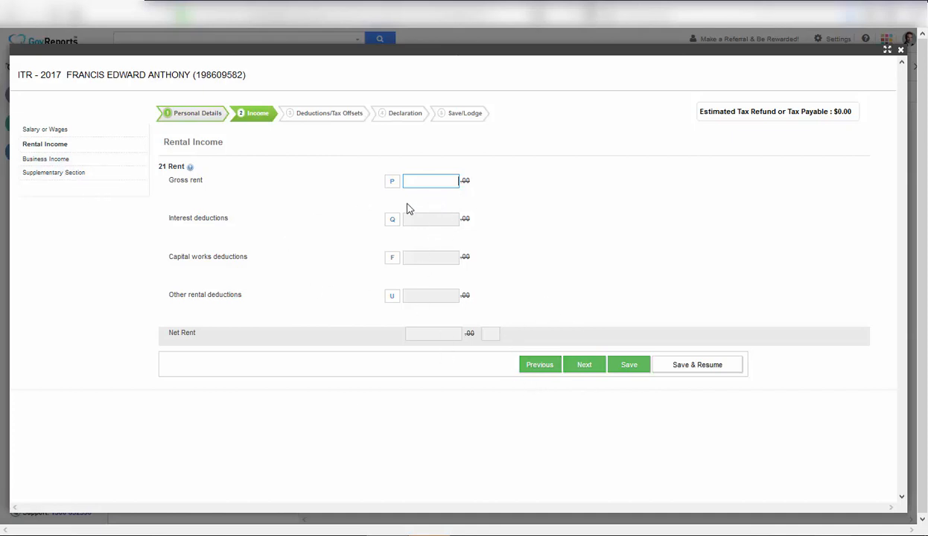
{"action": "left_click", "coordinate": [87, 135]}
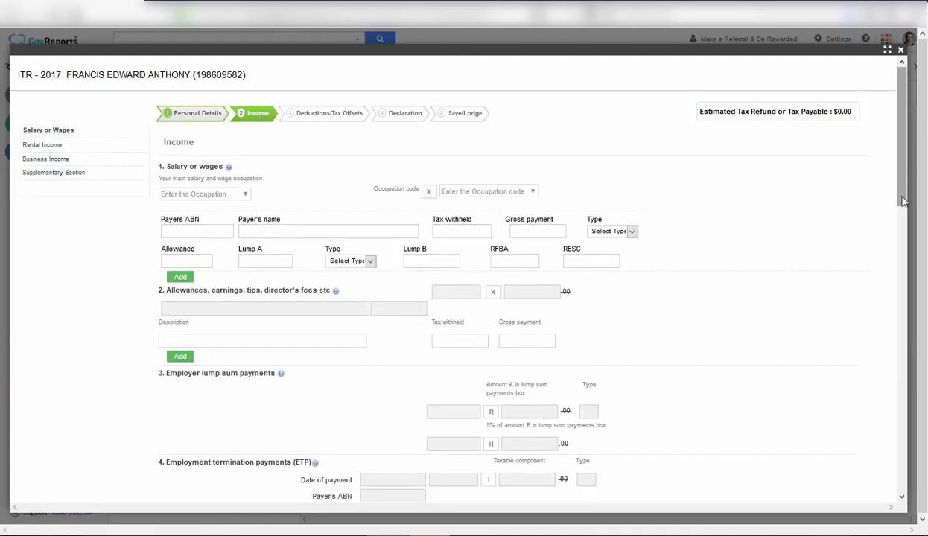
Look over the Income form, then go to the Deductions/Tax Offsets step.
{"action": "scroll", "coordinate": [899, 181], "scroll_direction": "down", "scroll_amount": 5}
{"action": "scroll", "coordinate": [921, 229], "scroll_direction": "up", "scroll_amount": 6}
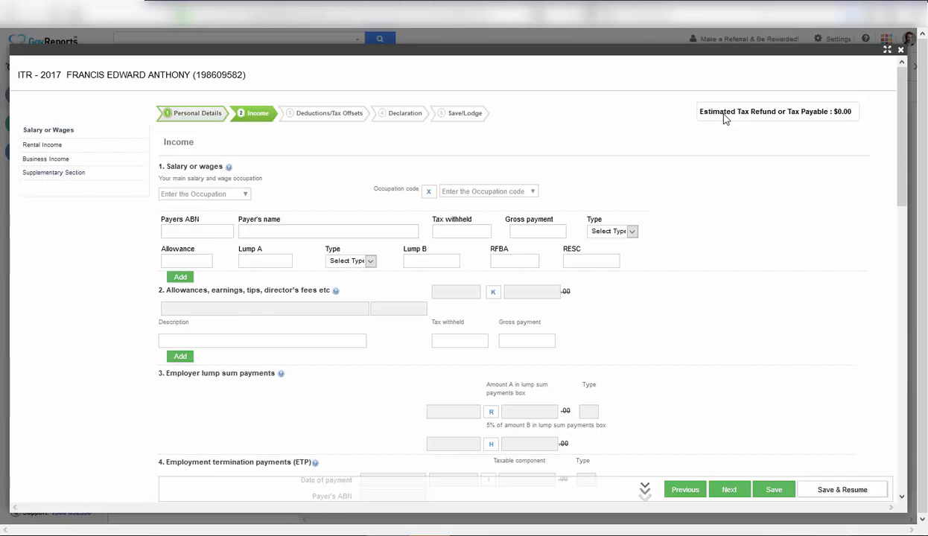
{"action": "left_click", "coordinate": [323, 115]}
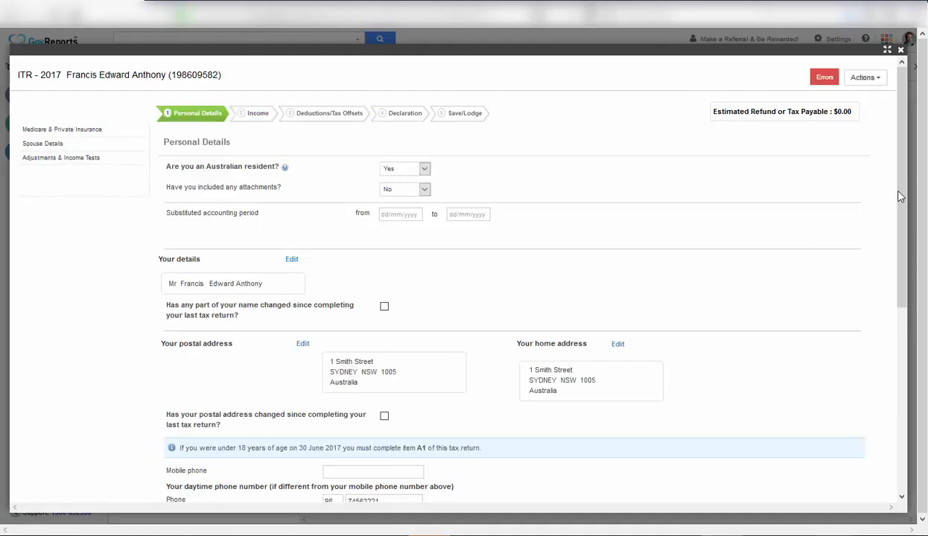
Save the Personal Details page of the 2017 return.
{"action": "scroll", "coordinate": [875, 303], "scroll_direction": "down", "scroll_amount": 5}
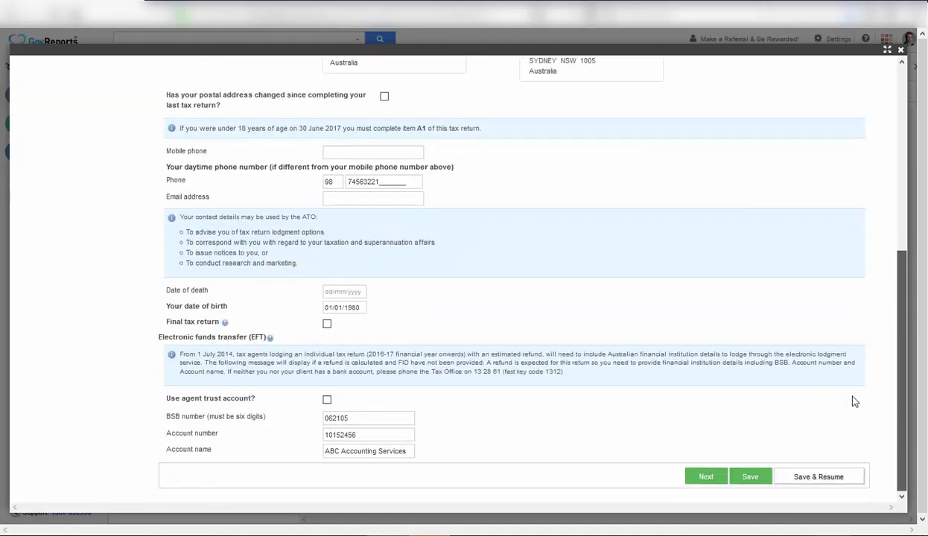
{"action": "left_click", "coordinate": [751, 478]}
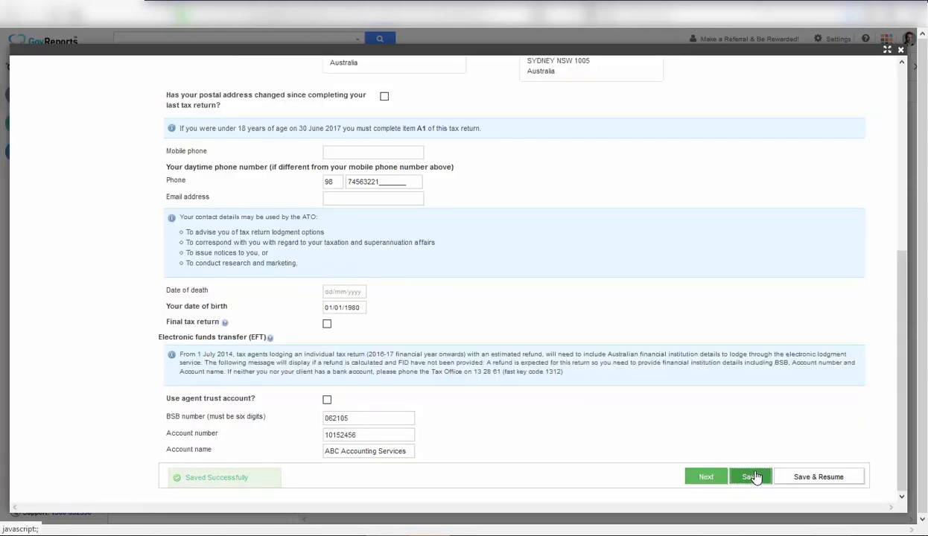
{"action": "left_click_drag", "start_coordinate": [901, 297], "coordinate": [910, 132]}
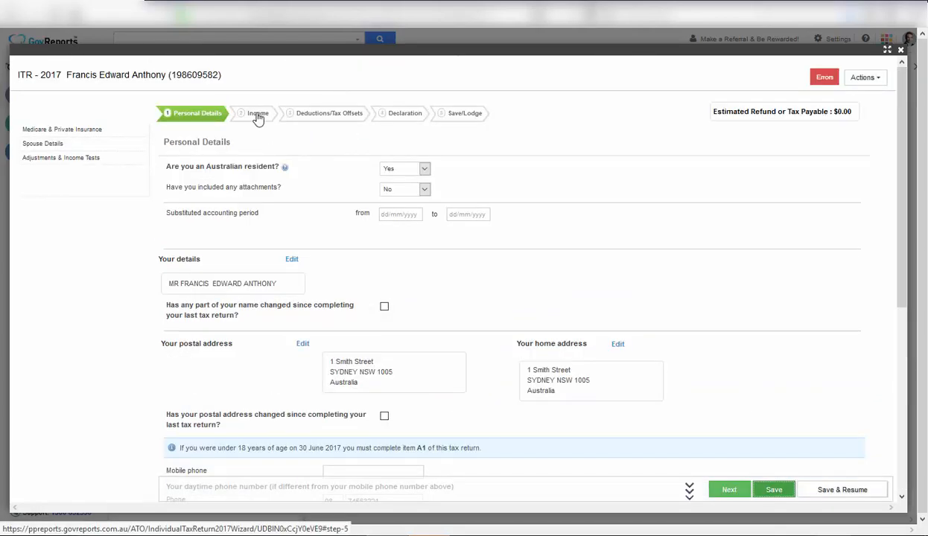
Switch to the return's Income step and scroll through its blank salary, allowance and lump sum fields.
{"action": "left_click", "coordinate": [258, 118]}
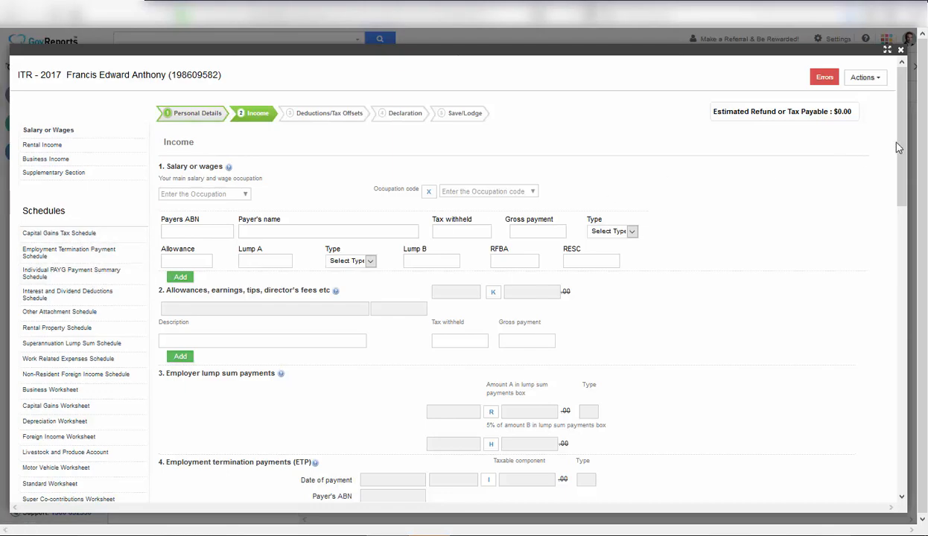
{"action": "left_click_drag", "start_coordinate": [905, 142], "coordinate": [919, 121]}
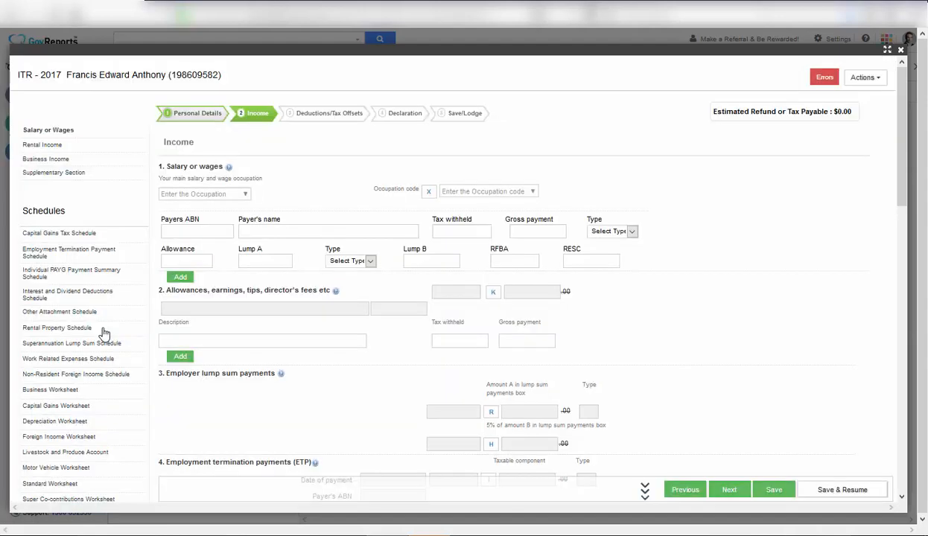
Open a Rental Property Schedule and enter the property's street address, state, suburb and postcode.
{"action": "left_click", "coordinate": [104, 332]}
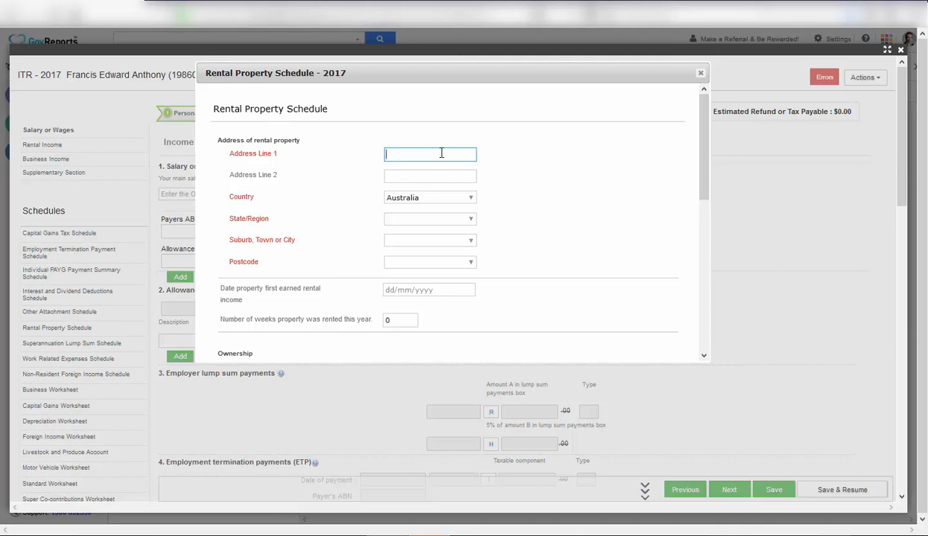
{"action": "left_click", "coordinate": [472, 218]}
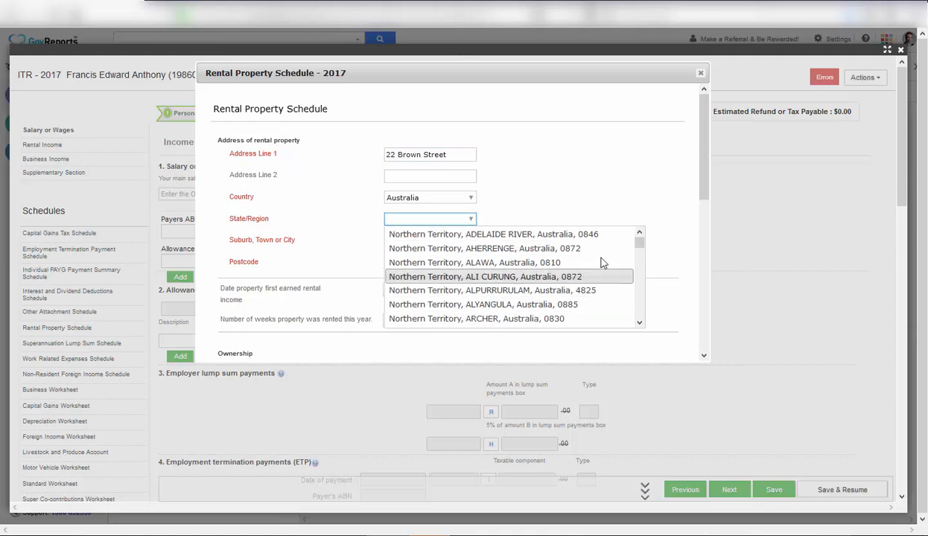
{"action": "left_click_drag", "start_coordinate": [642, 245], "coordinate": [628, 341]}
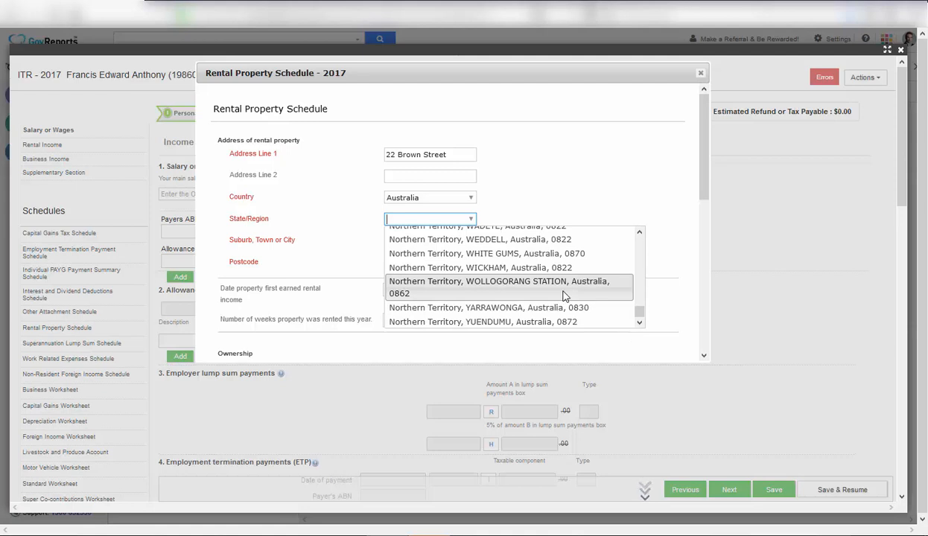
{"action": "type", "text": "SW"}
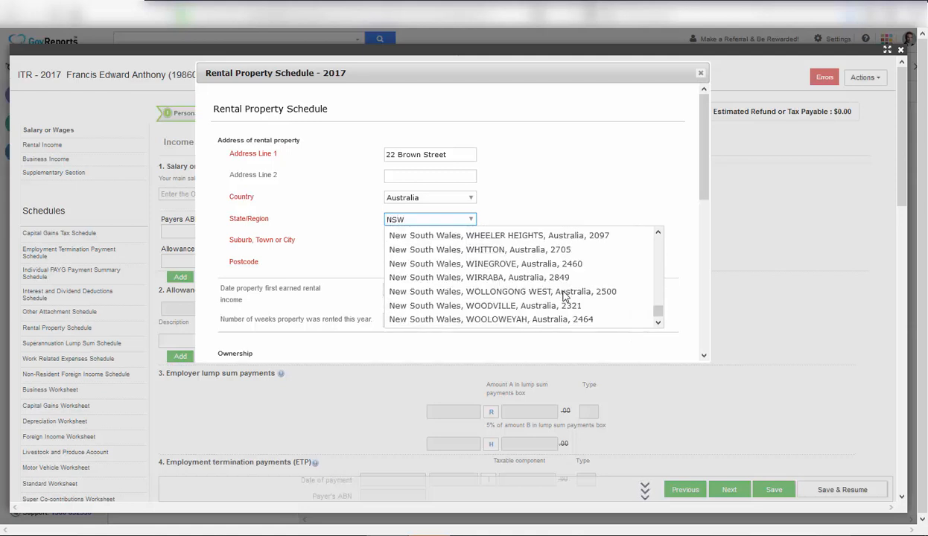
{"action": "scroll", "coordinate": [537, 269], "scroll_direction": "up", "scroll_amount": 5}
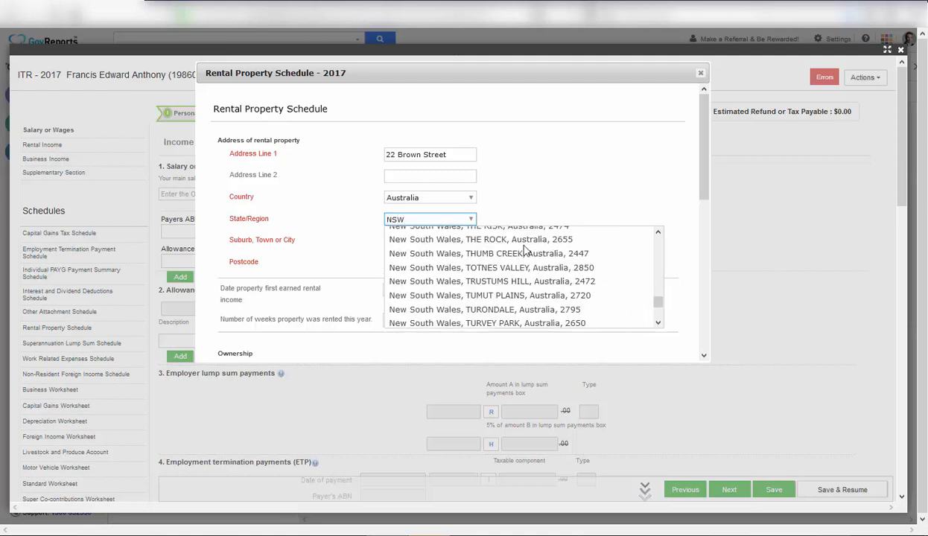
{"action": "left_click", "coordinate": [499, 323]}
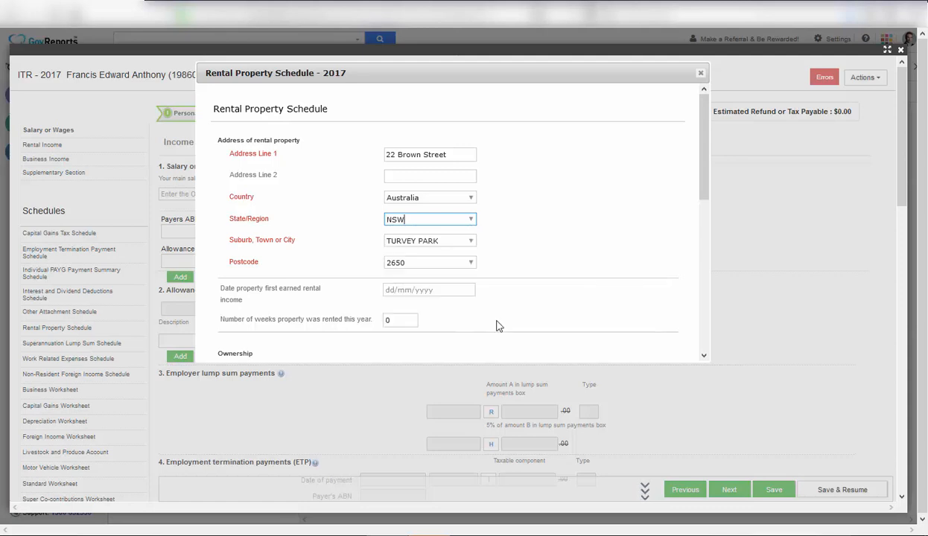
Set the first rental income date to 01/07/2016 and weeks rented to 52.
{"action": "left_click", "coordinate": [438, 291]}
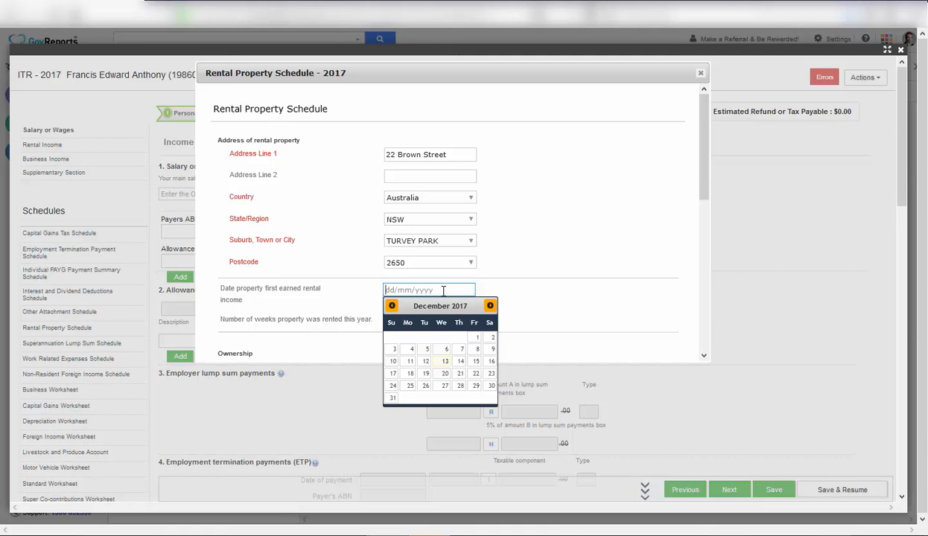
{"action": "type", "text": "01"}
{"action": "type", "text": "/07/2017"}
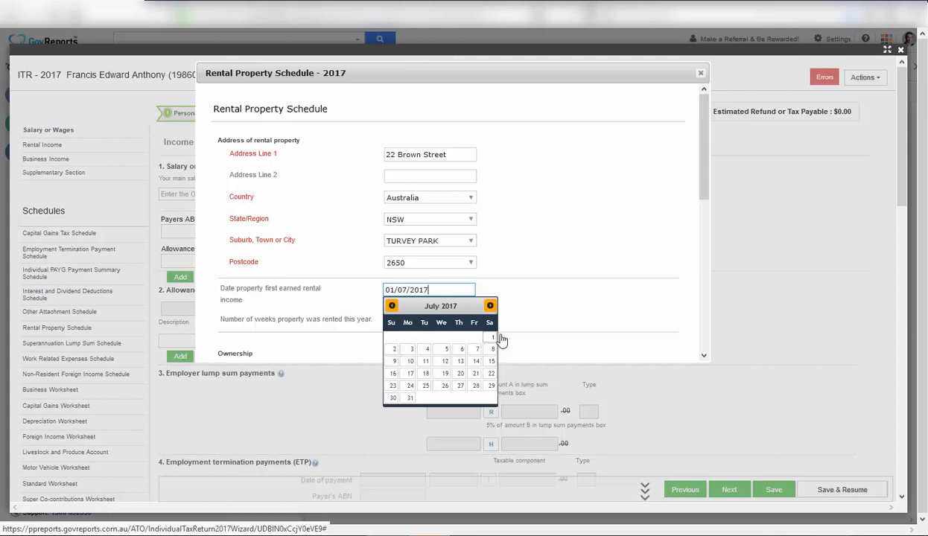
{"action": "left_click", "coordinate": [493, 342]}
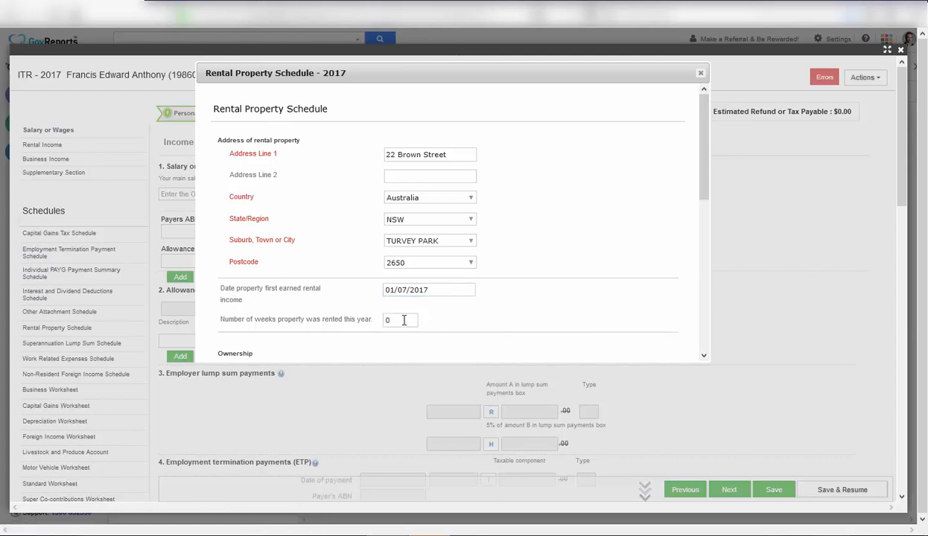
{"action": "left_click", "coordinate": [406, 320]}
{"action": "left_click", "coordinate": [429, 289]}
{"action": "key", "text": "BackSpace"}
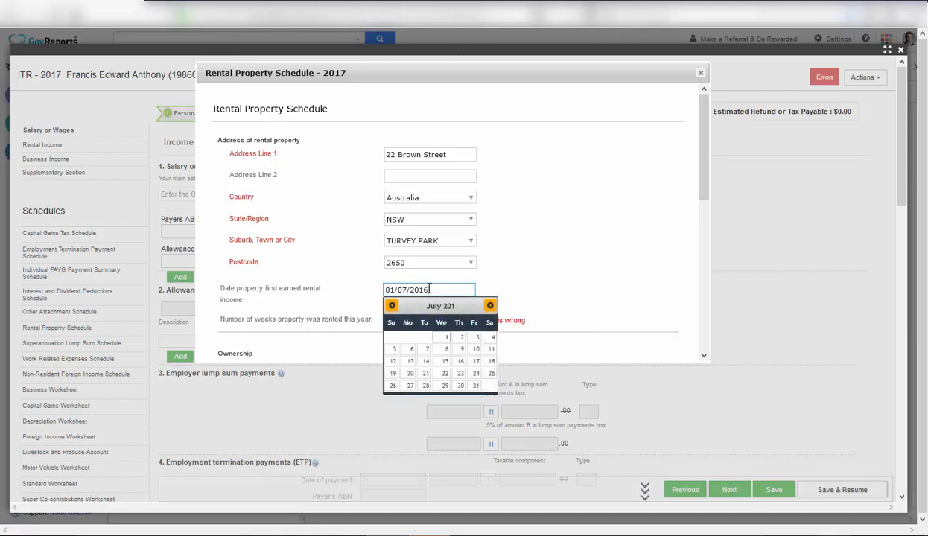
{"action": "type", "text": "6"}
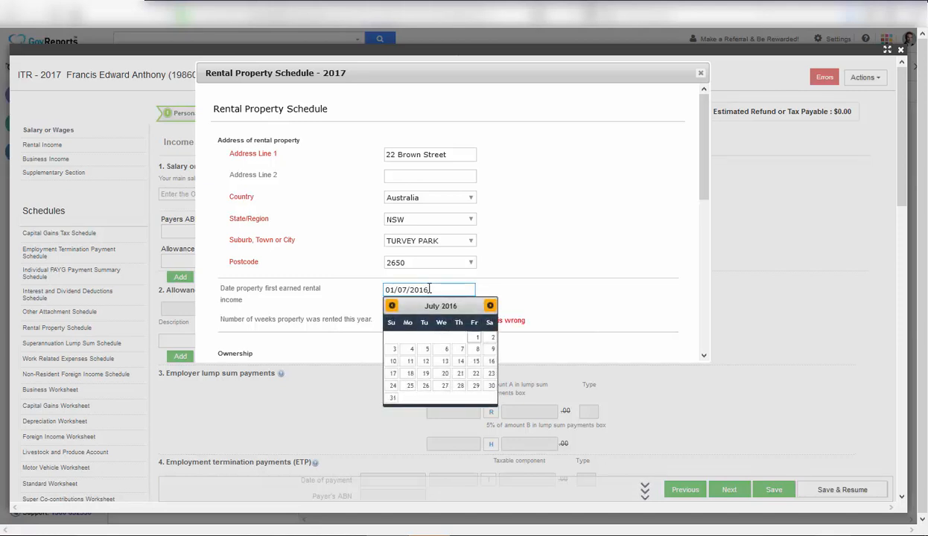
{"action": "left_click", "coordinate": [477, 339]}
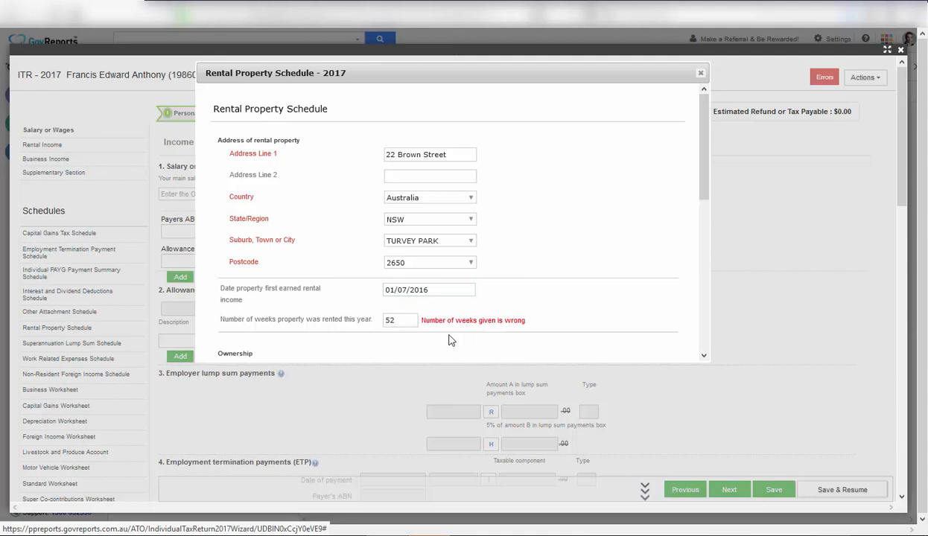
{"action": "left_click", "coordinate": [404, 321]}
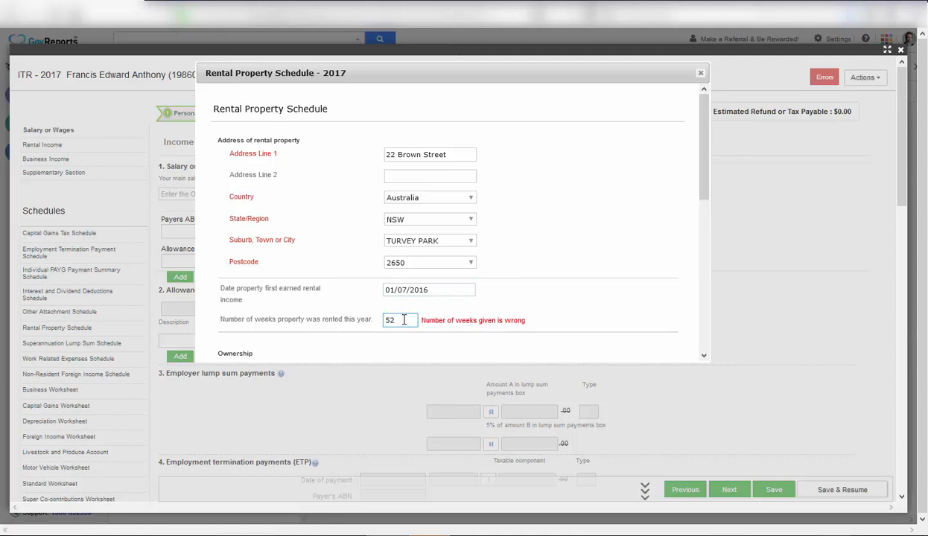
{"action": "key", "text": "Tab"}
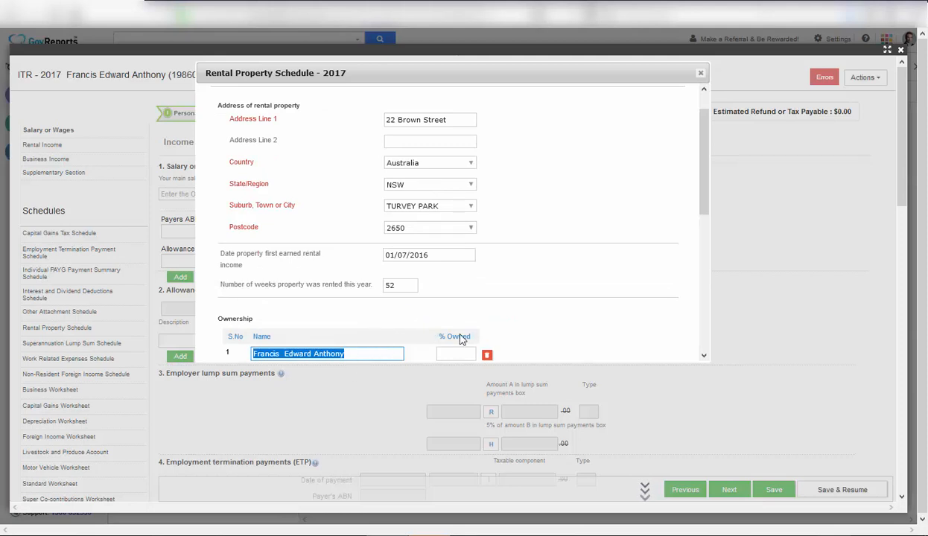
Set the taxpayer's ownership to 100% and begin entering 25000 gross rental income.
{"action": "left_click_drag", "start_coordinate": [701, 175], "coordinate": [677, 217]}
{"action": "scroll", "coordinate": [679, 222], "scroll_direction": "down", "scroll_amount": 2}
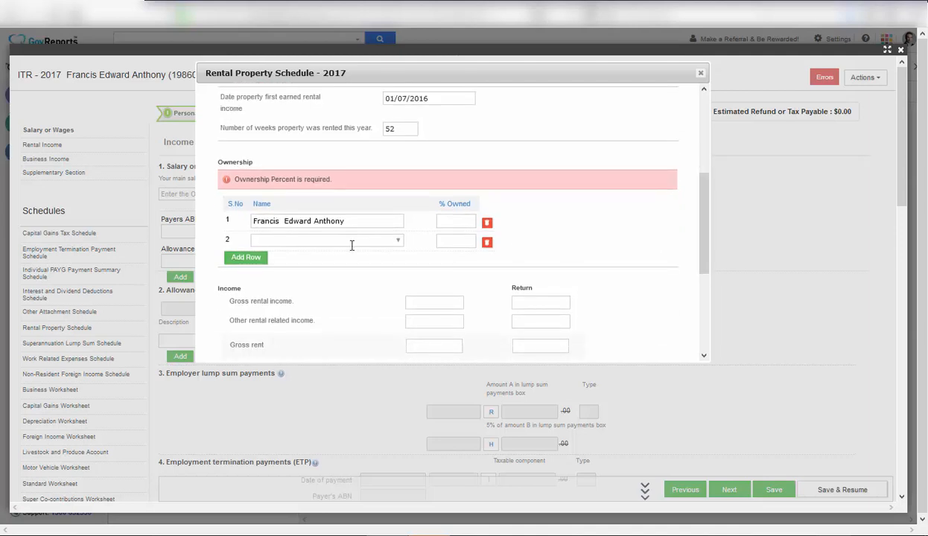
{"action": "left_click", "coordinate": [463, 223]}
{"action": "key", "text": "Tab"}
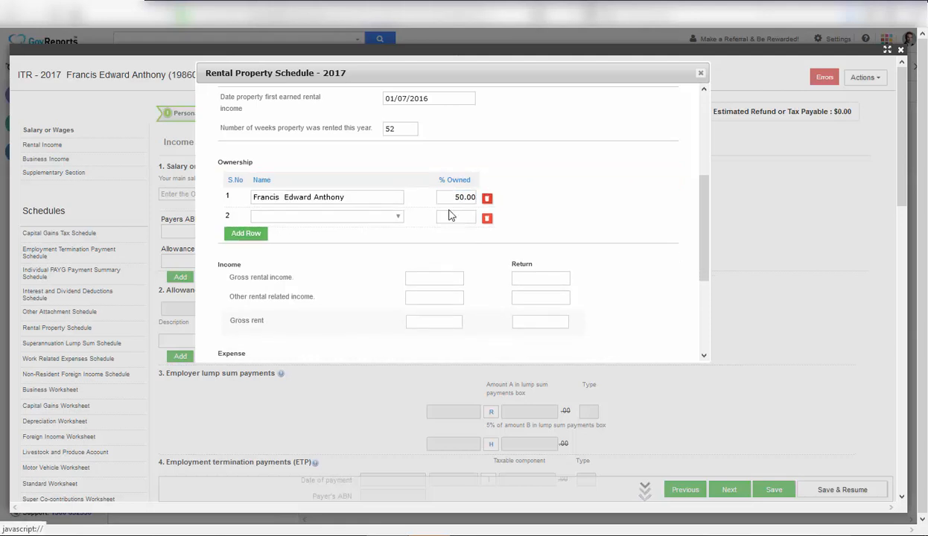
{"action": "left_click", "coordinate": [341, 221]}
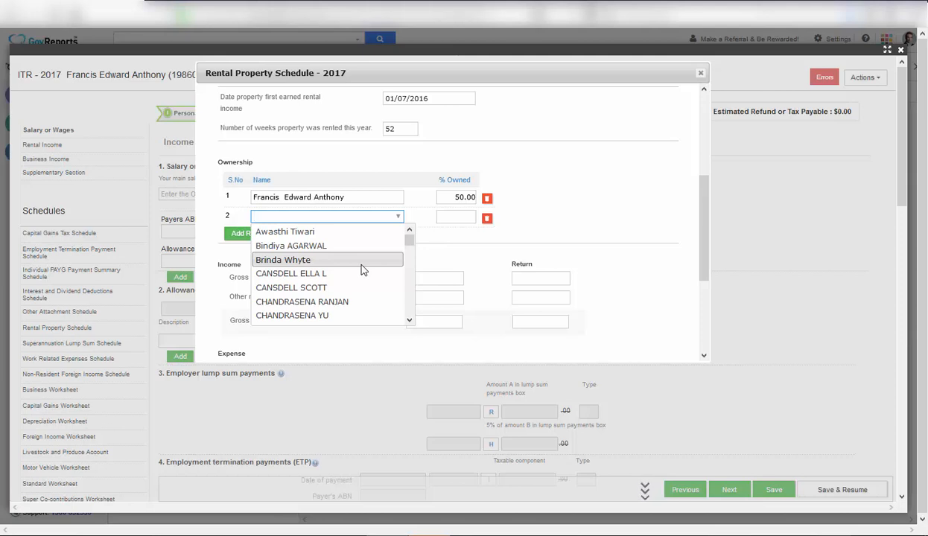
{"action": "left_click", "coordinate": [457, 197]}
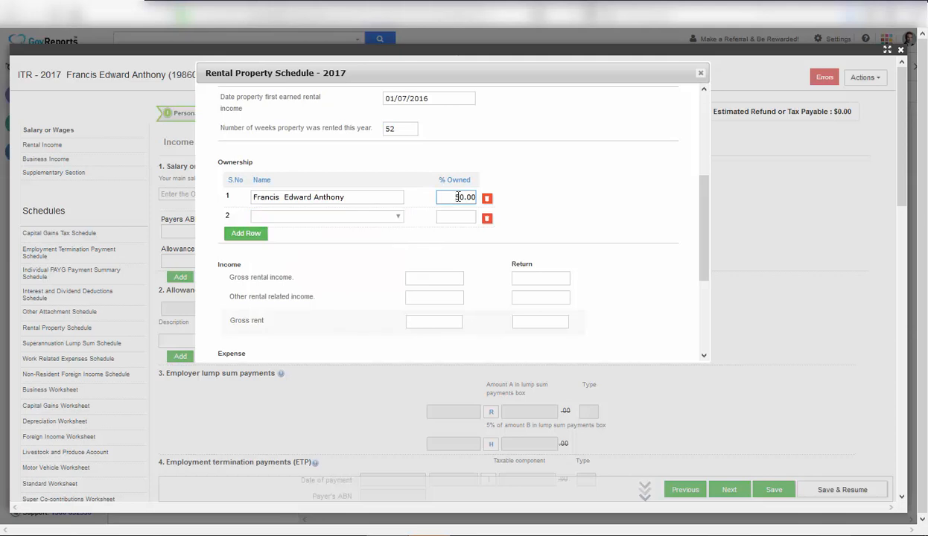
{"action": "key", "text": "BackSpace"}
{"action": "type", "text": "10"}
{"action": "key", "text": "Tab"}
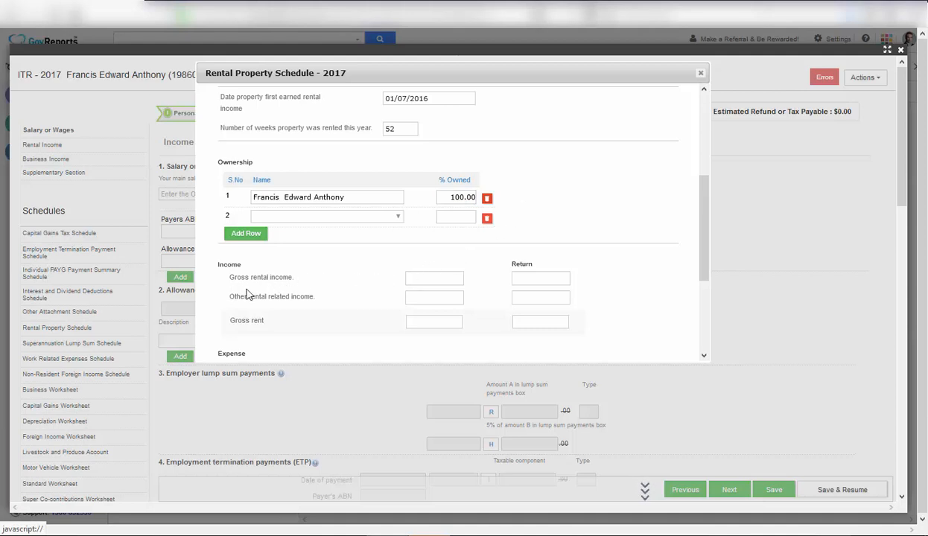
{"action": "left_click", "coordinate": [432, 279]}
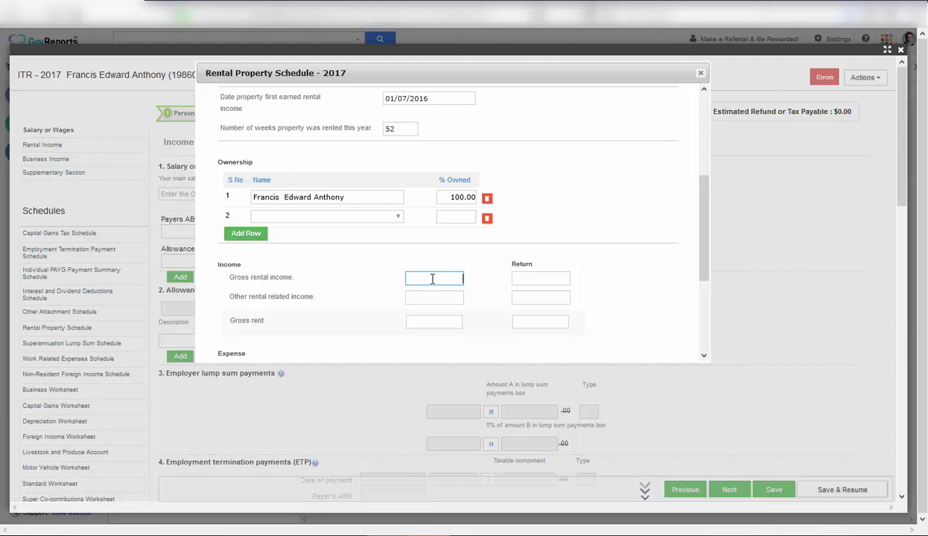
{"action": "type", "text": "5000"}
Auto-fill 25000 into the Return column for gross rental income and bring the Expense section into view.
{"action": "left_click", "coordinate": [538, 280]}
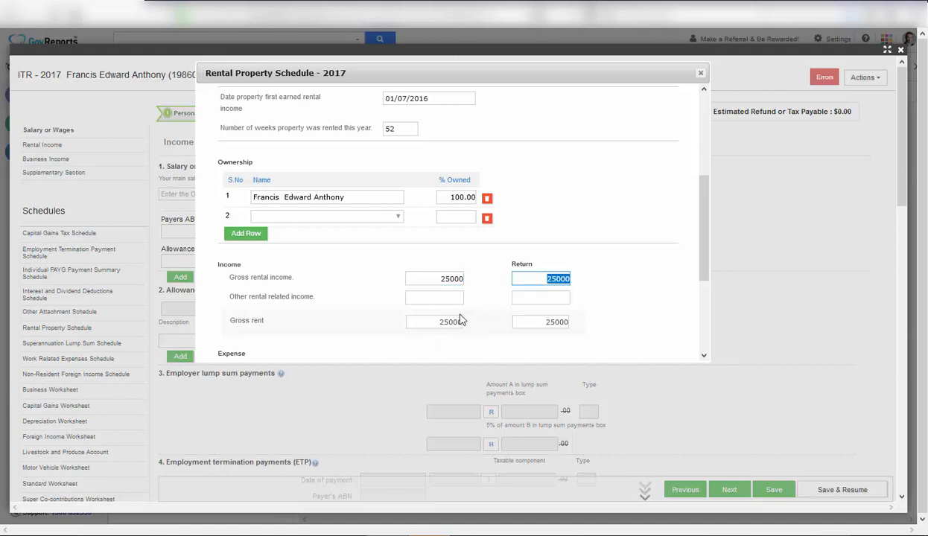
{"action": "left_click", "coordinate": [704, 271]}
{"action": "left_click_drag", "start_coordinate": [704, 272], "coordinate": [455, 314]}
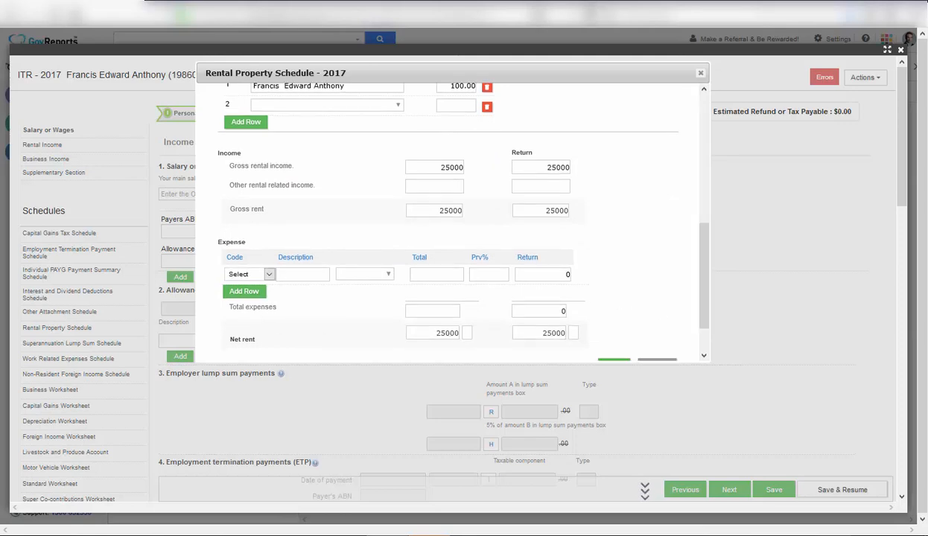
{"action": "scroll", "coordinate": [596, 277], "scroll_direction": "up", "scroll_amount": 3}
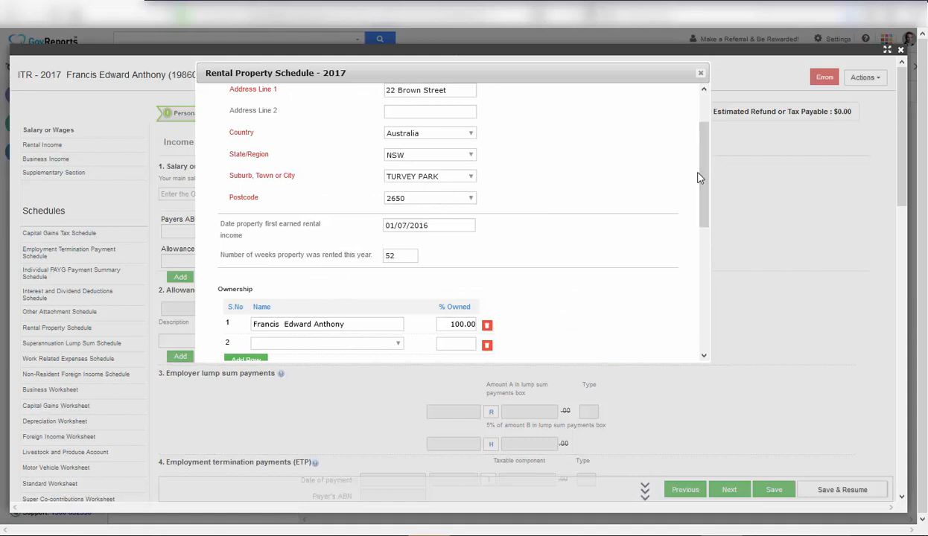
{"action": "left_click_drag", "start_coordinate": [706, 174], "coordinate": [700, 269]}
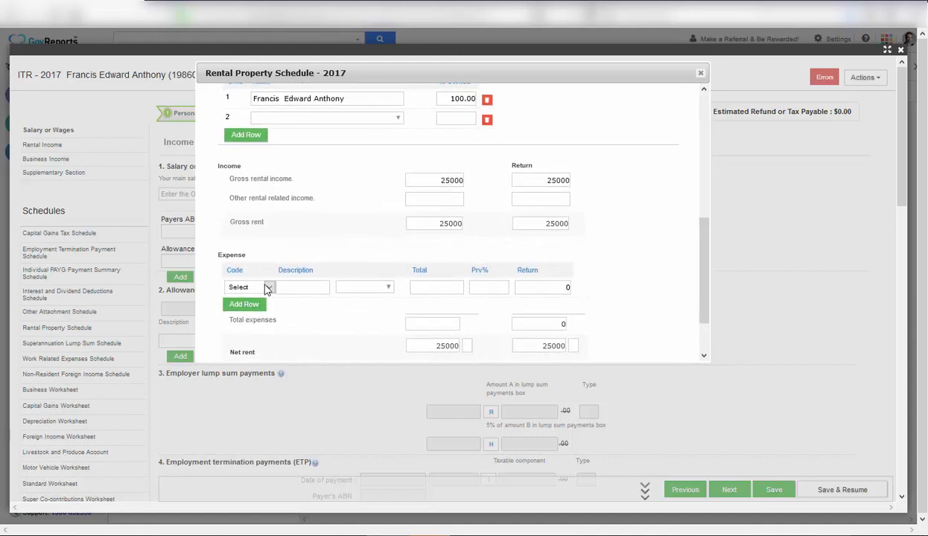
Add an expense E - Body corporate fees with a total of 2000.
{"action": "left_click", "coordinate": [268, 289]}
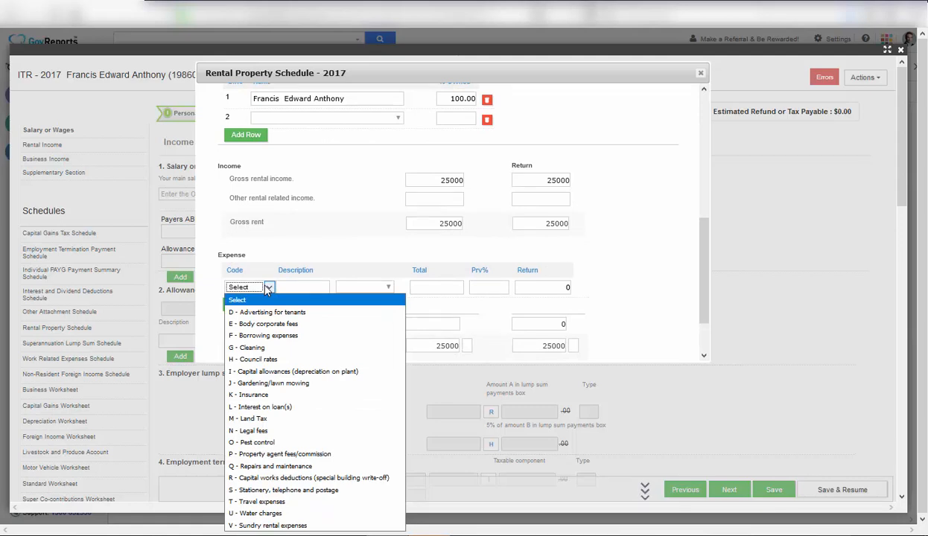
{"action": "left_click", "coordinate": [291, 329]}
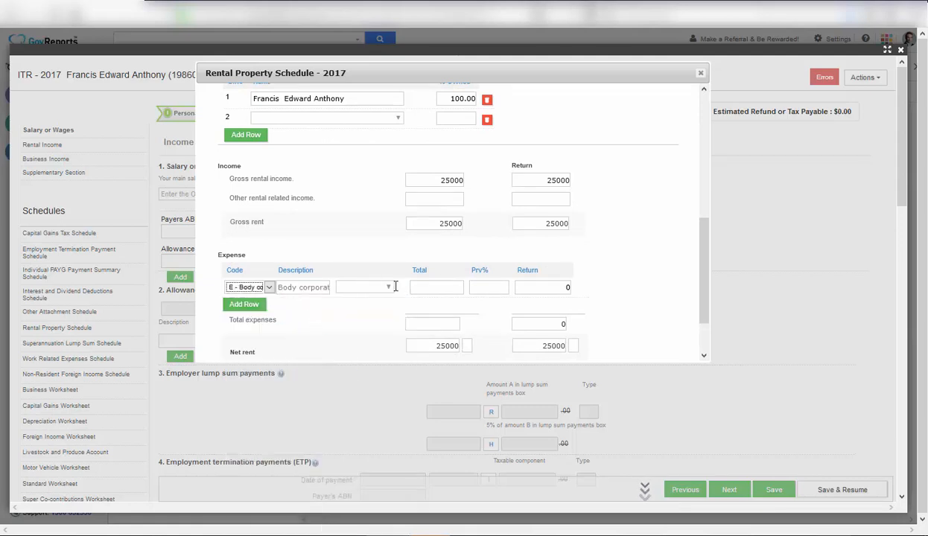
{"action": "left_click", "coordinate": [390, 287]}
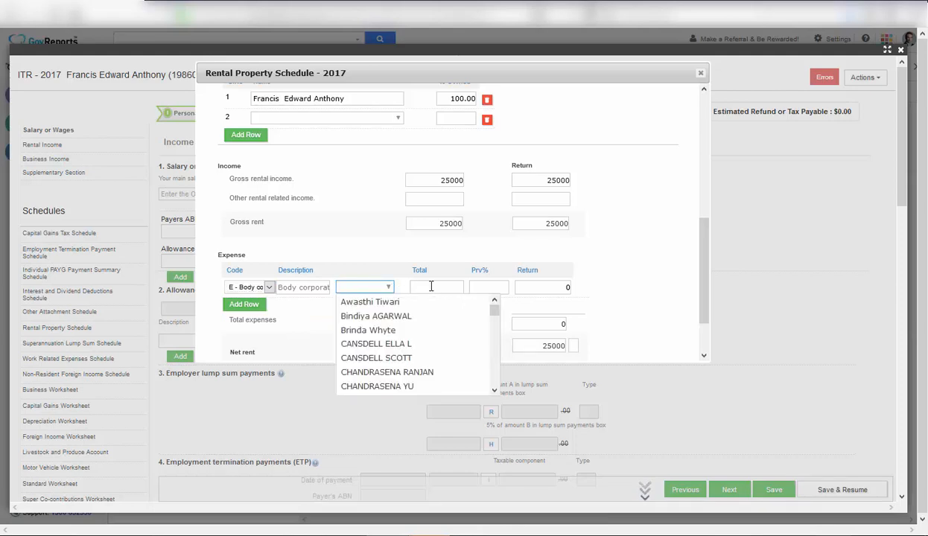
{"action": "left_click", "coordinate": [431, 287]}
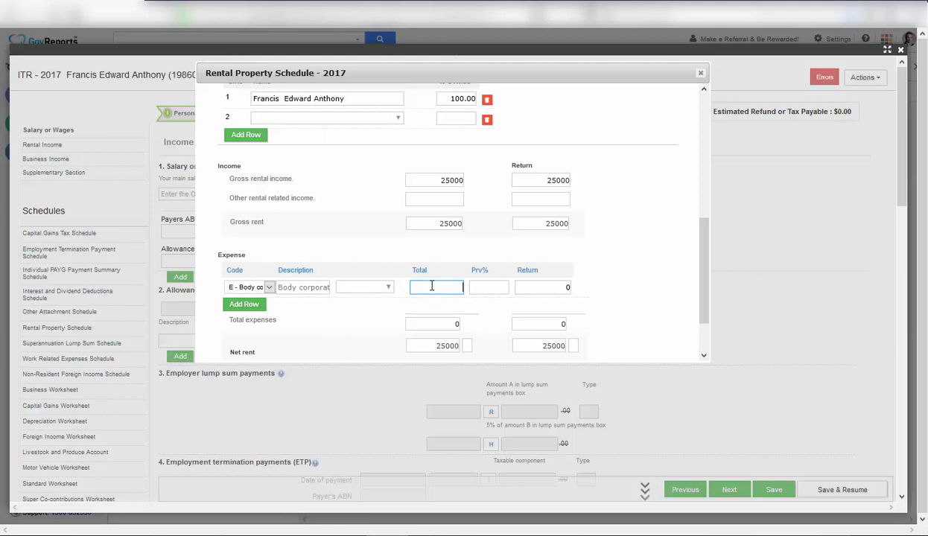
{"action": "type", "text": "2000"}
{"action": "key", "text": "Tab"}
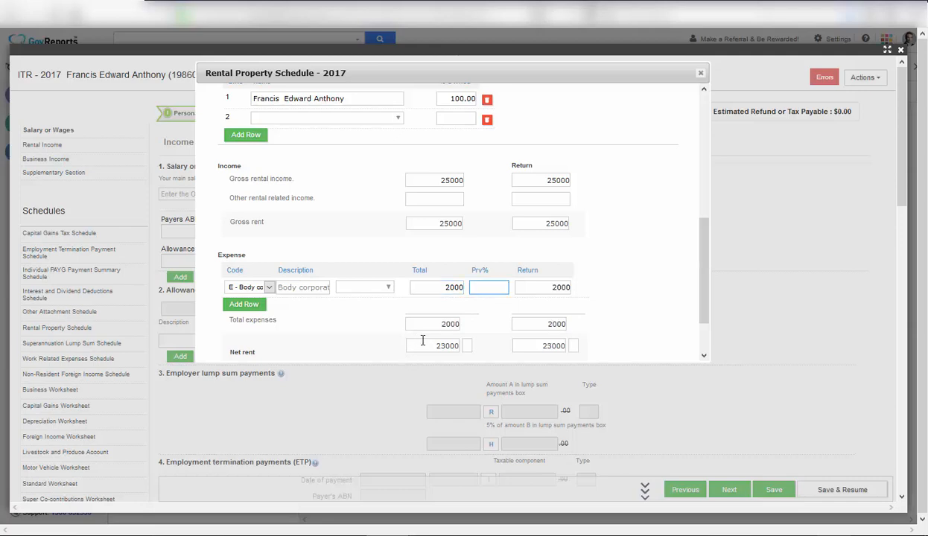
Add a second expense row for U - Water charges totalling 1200.
{"action": "left_click", "coordinate": [259, 304]}
{"action": "left_click", "coordinate": [271, 308]}
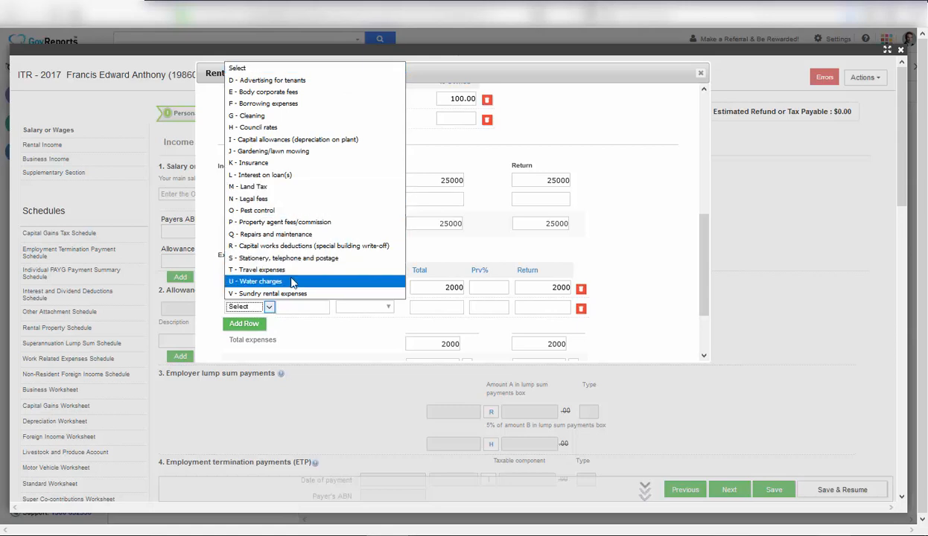
{"action": "left_click", "coordinate": [290, 282]}
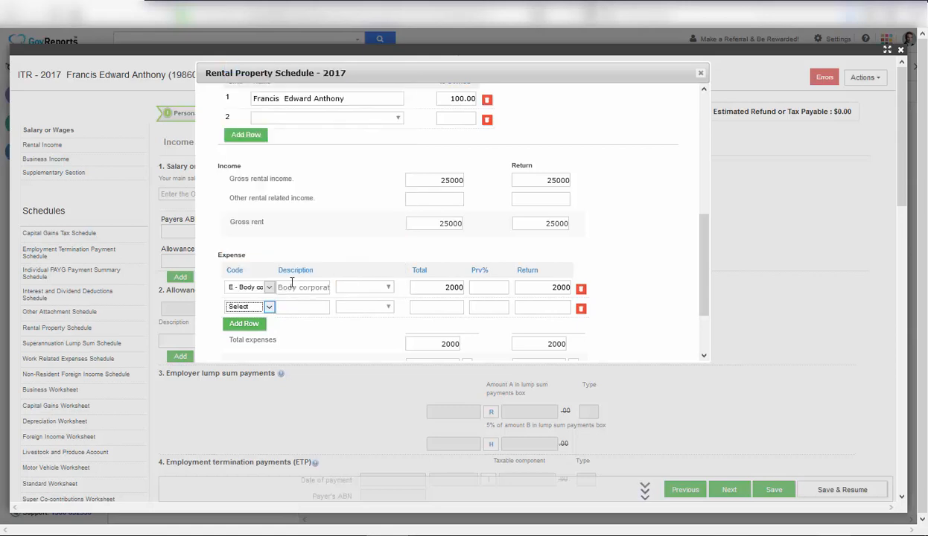
{"action": "left_click", "coordinate": [451, 306]}
{"action": "type", "text": "120"}
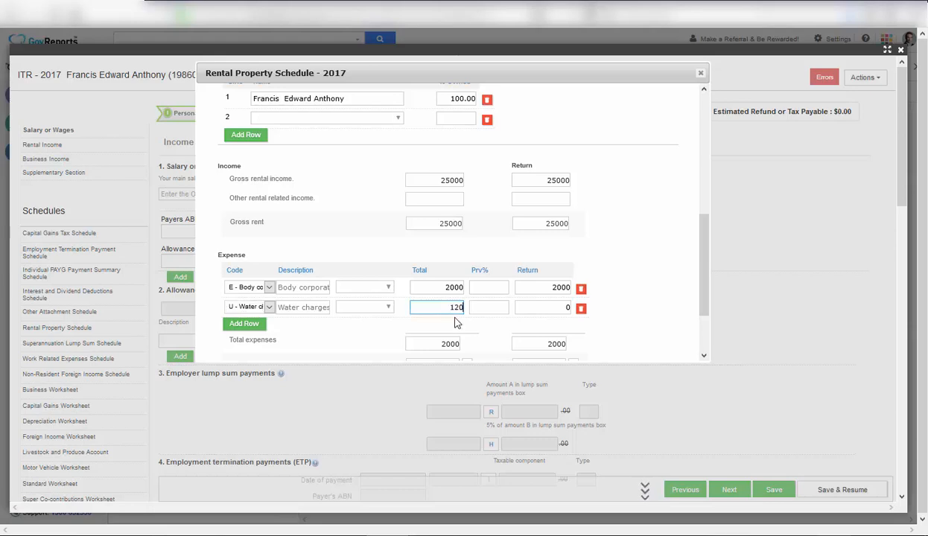
{"action": "type", "text": "0"}
{"action": "key", "text": "Tab"}
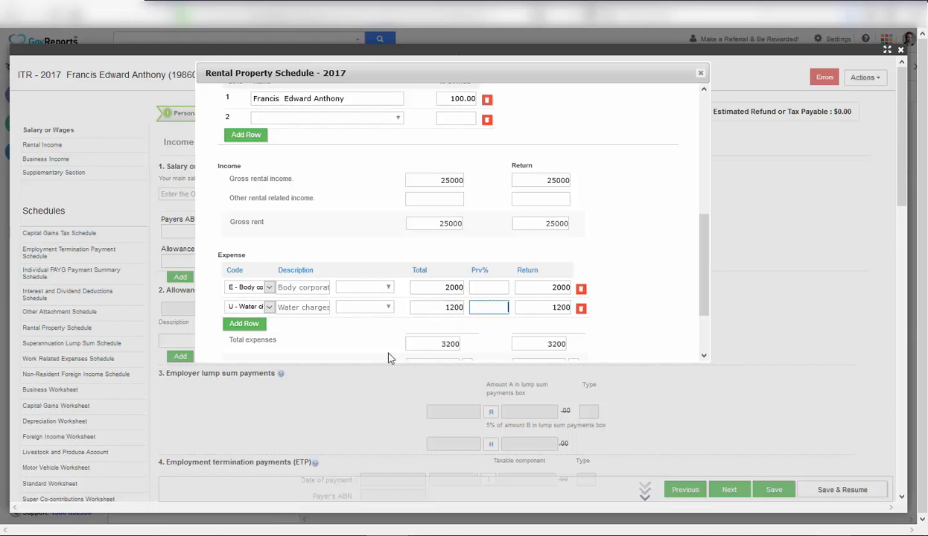
{"action": "left_click", "coordinate": [246, 323]}
Make the third expense row Repairs and maintenance with a total of 500.
{"action": "left_click", "coordinate": [270, 327]}
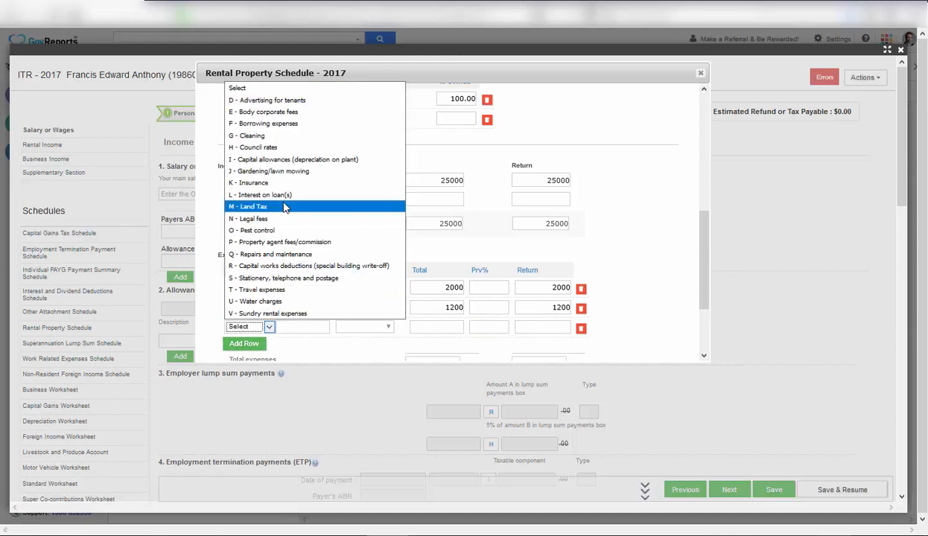
{"action": "left_click", "coordinate": [309, 257]}
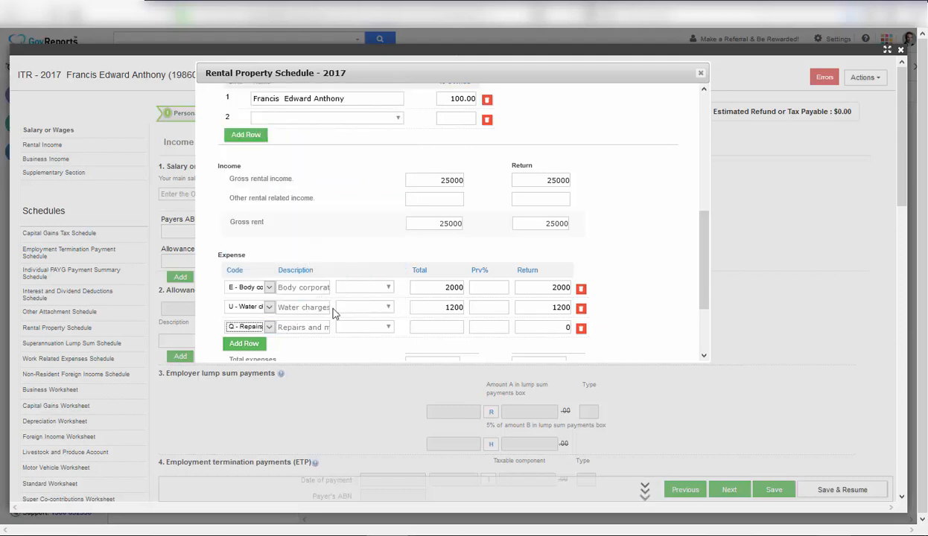
{"action": "left_click", "coordinate": [432, 326]}
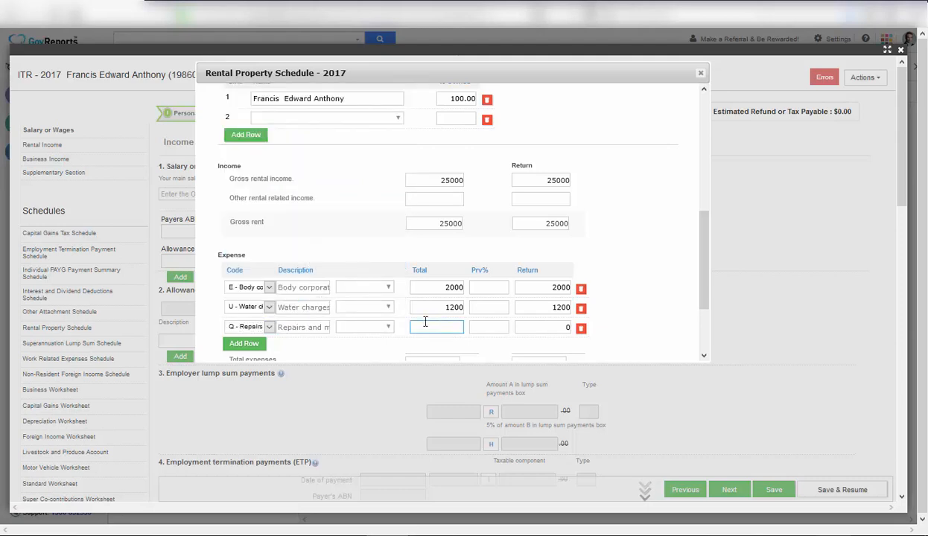
{"action": "type", "text": "300"}
{"action": "type", "text": "0"}
{"action": "key", "text": "BackSpace"}
{"action": "key", "text": "BackSpace"}
{"action": "key", "text": "BackSpace"}
{"action": "type", "text": "500"}
{"action": "key", "text": "BackSpace"}
{"action": "key", "text": "BackSpace"}
{"action": "key", "text": "BackSpace"}
{"action": "key", "text": "BackSpace"}
{"action": "type", "text": "500"}
Add a fourth expense row, H - Council rates, totalling 1600.
{"action": "left_click", "coordinate": [257, 344]}
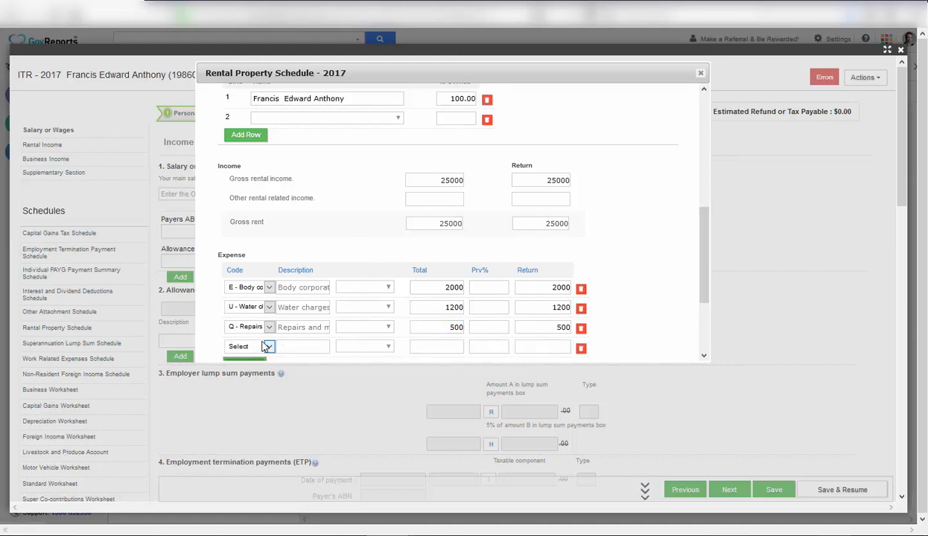
{"action": "left_click", "coordinate": [266, 347]}
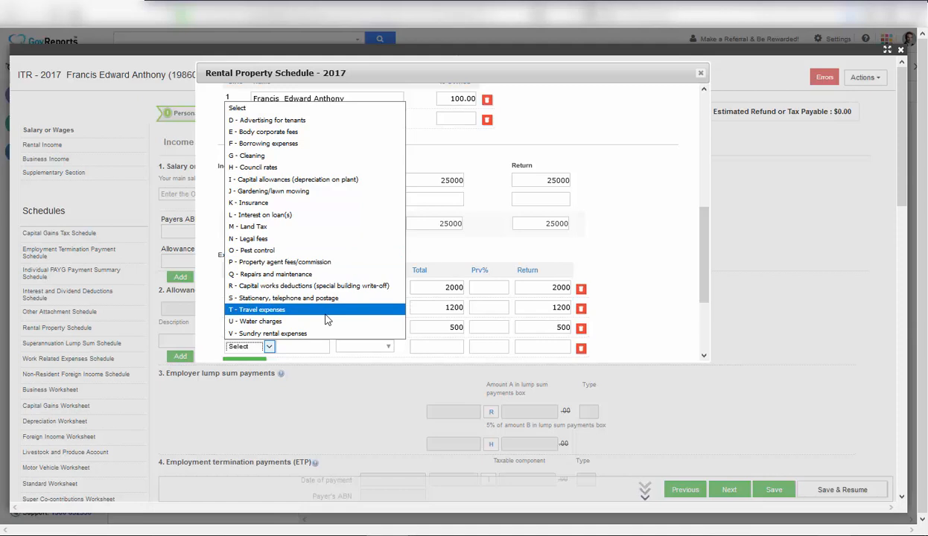
{"action": "left_click", "coordinate": [296, 171]}
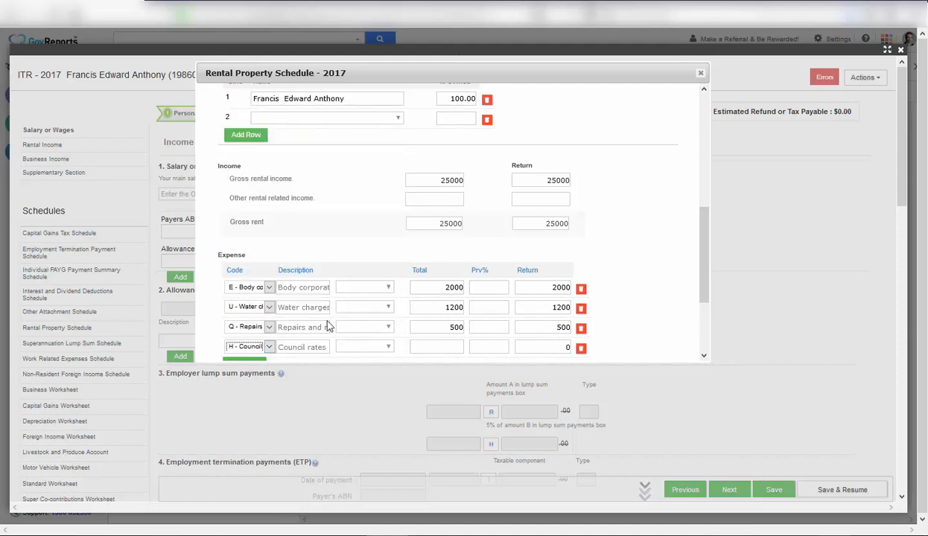
{"action": "left_click", "coordinate": [446, 348]}
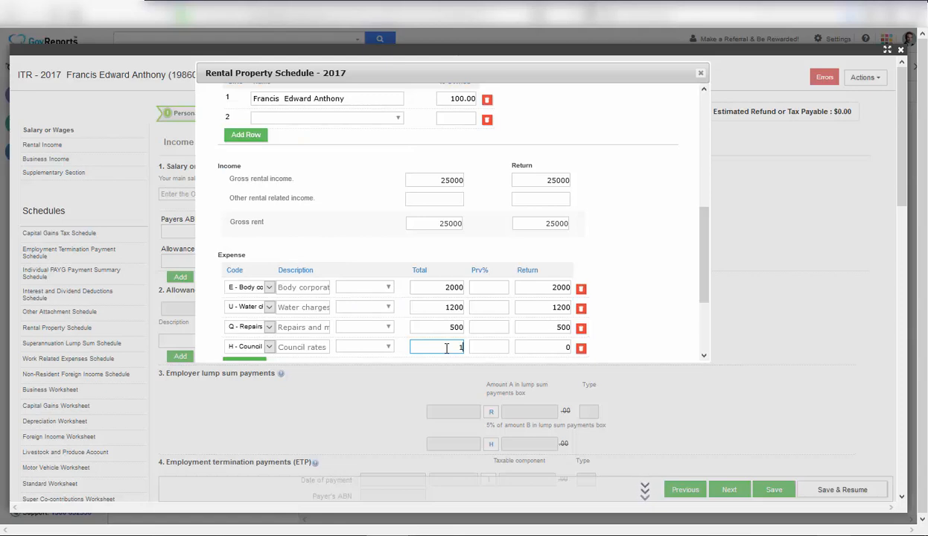
{"action": "type", "text": "1600"}
{"action": "key", "text": "Tab"}
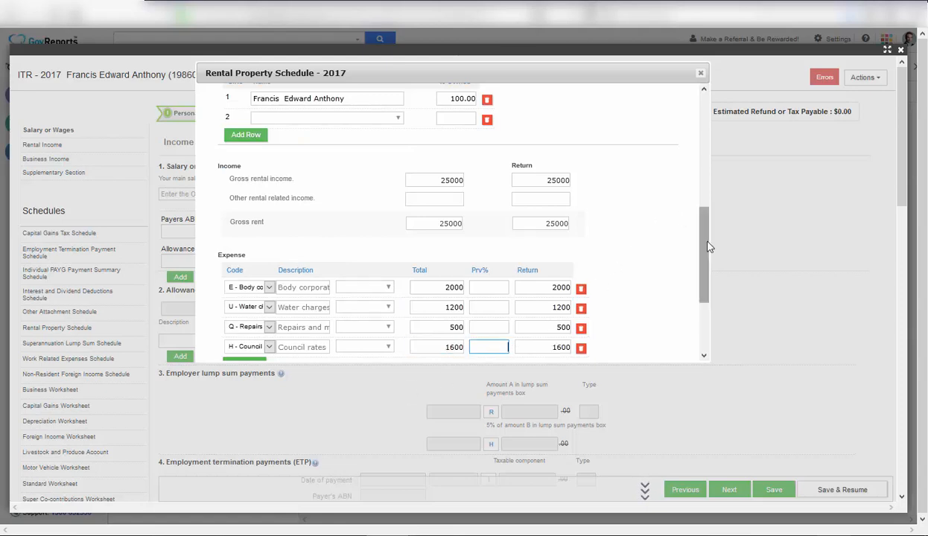
Save the Rental Property Schedule with 5300 expenses and 19700 net rent, then close it.
{"action": "scroll", "coordinate": [694, 283], "scroll_direction": "down", "scroll_amount": 1}
{"action": "scroll", "coordinate": [694, 283], "scroll_direction": "down", "scroll_amount": 2}
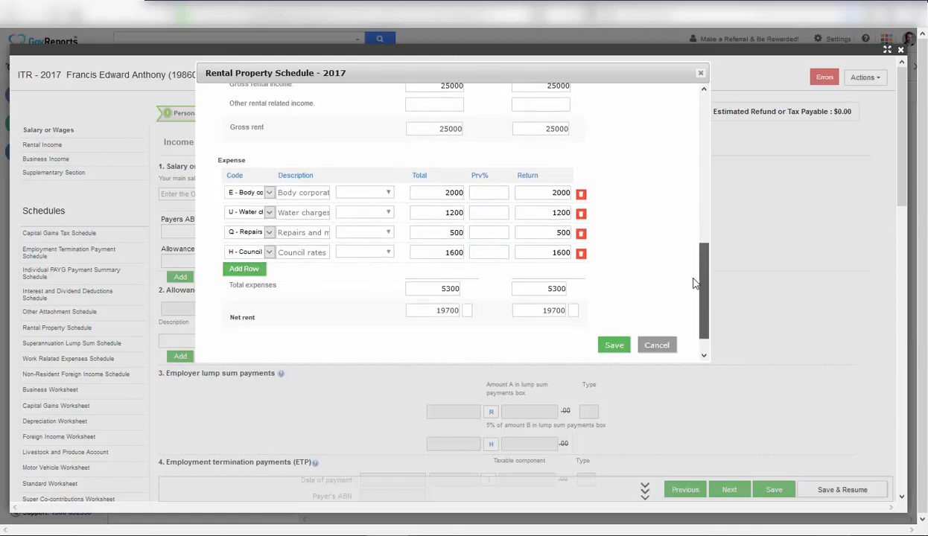
{"action": "scroll", "coordinate": [694, 283], "scroll_direction": "down", "scroll_amount": 1}
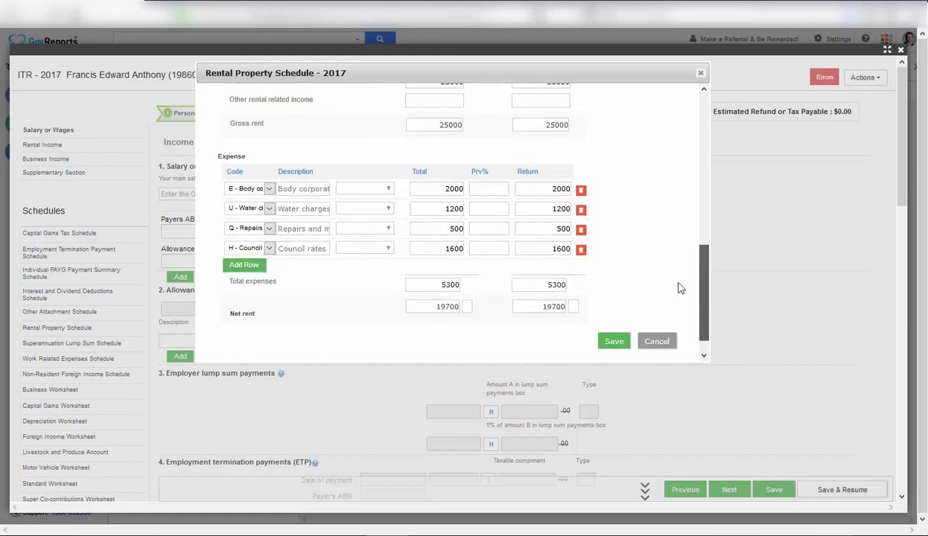
{"action": "left_click", "coordinate": [616, 339]}
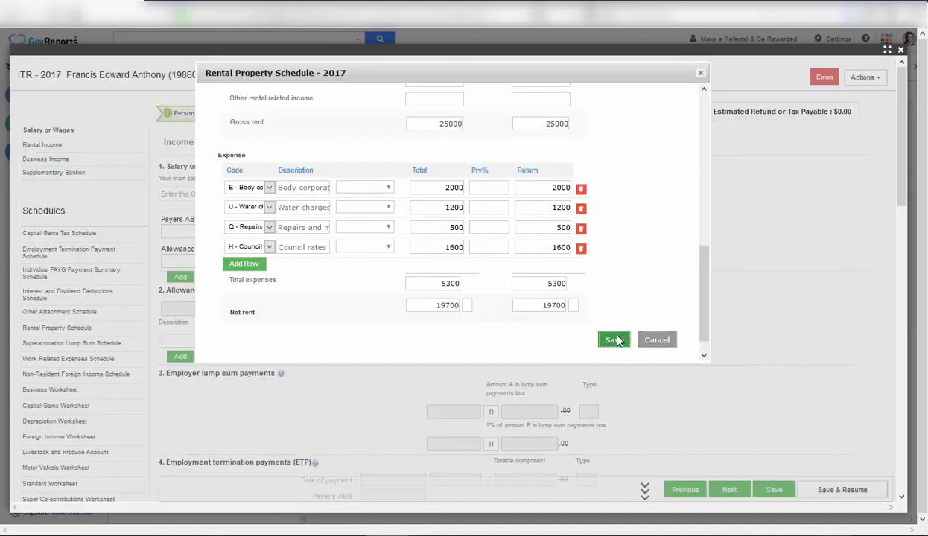
{"action": "left_click", "coordinate": [616, 340]}
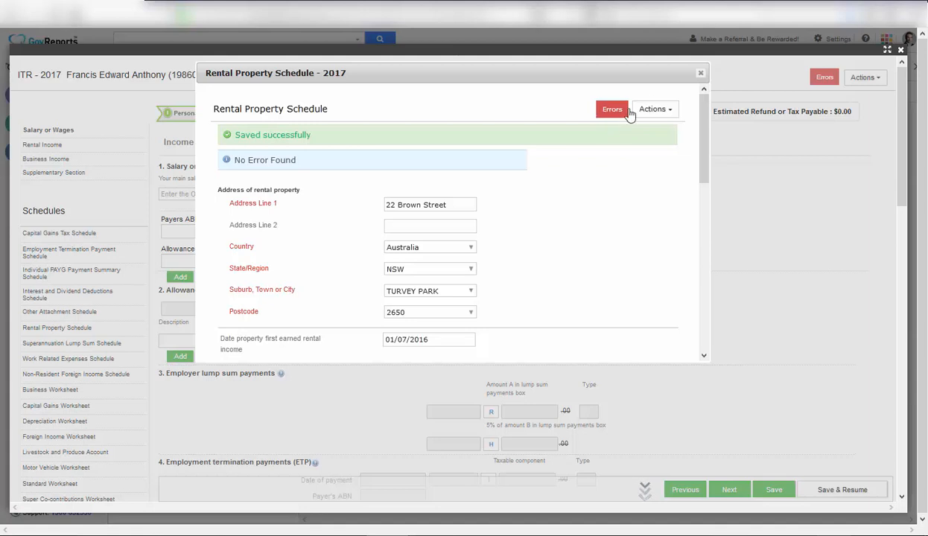
{"action": "left_click", "coordinate": [669, 116]}
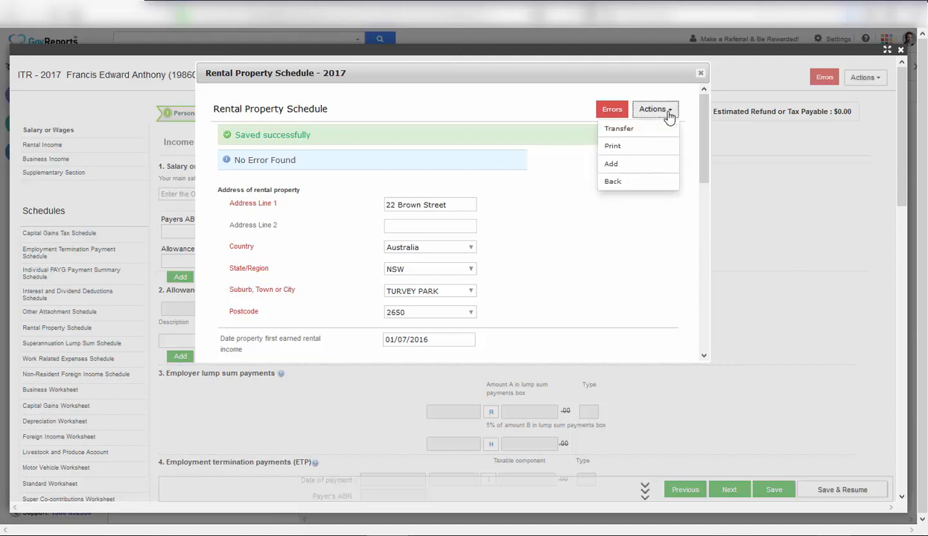
{"action": "left_click", "coordinate": [721, 193]}
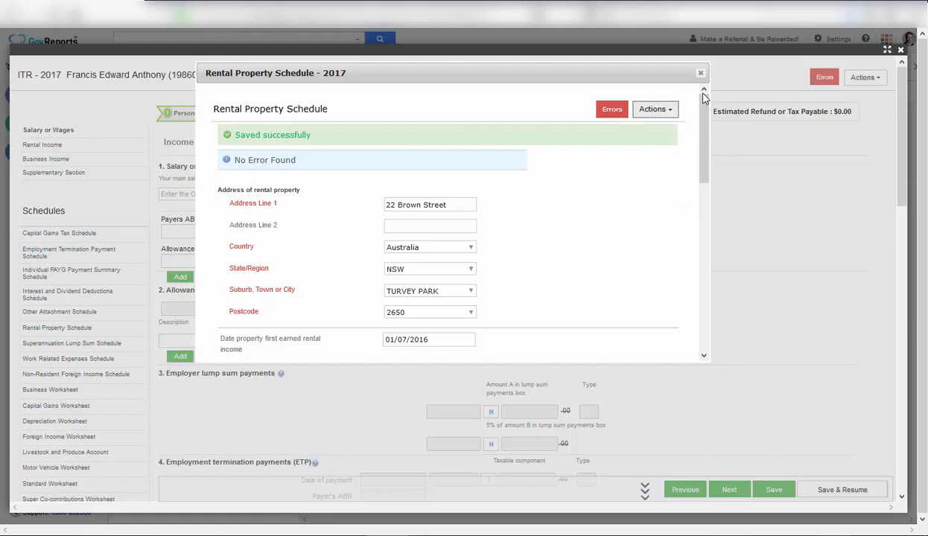
{"action": "left_click", "coordinate": [700, 74]}
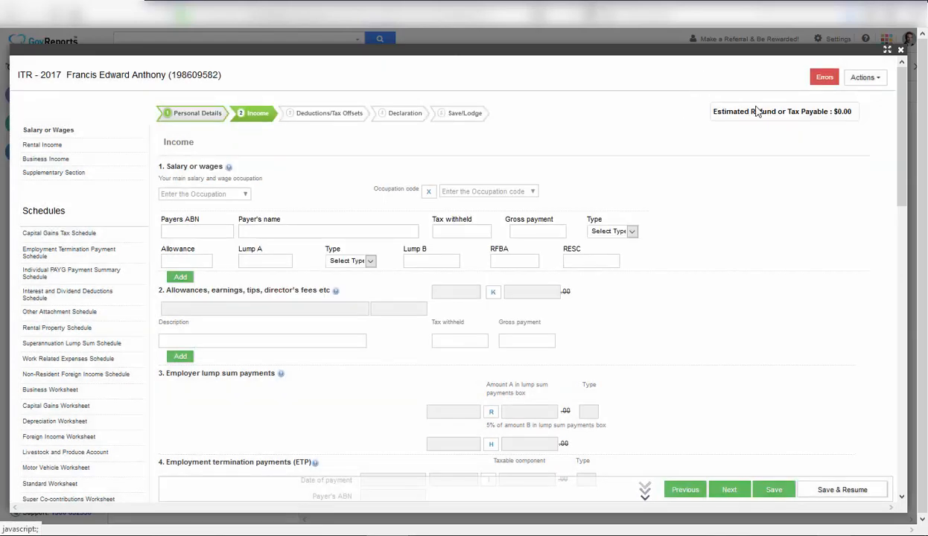
{"action": "left_click", "coordinate": [877, 80]}
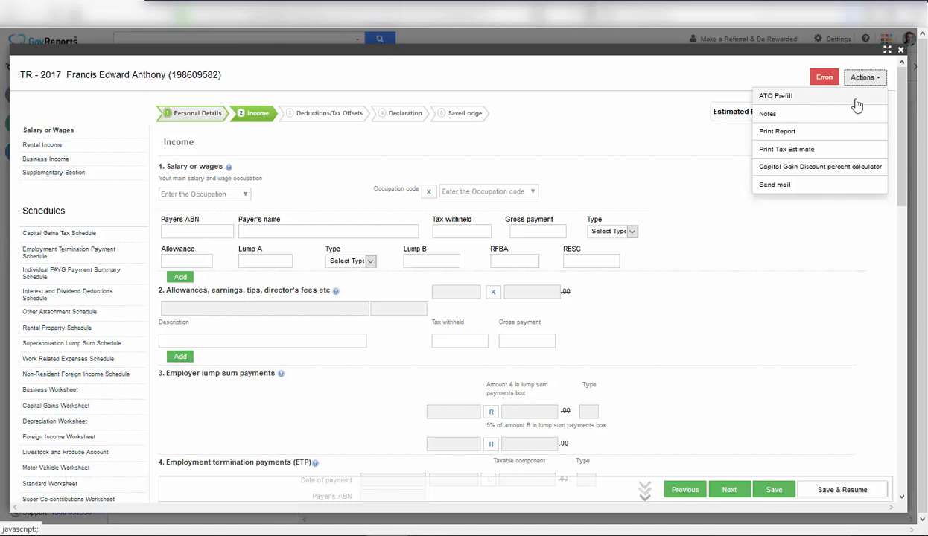
{"action": "left_click", "coordinate": [855, 102]}
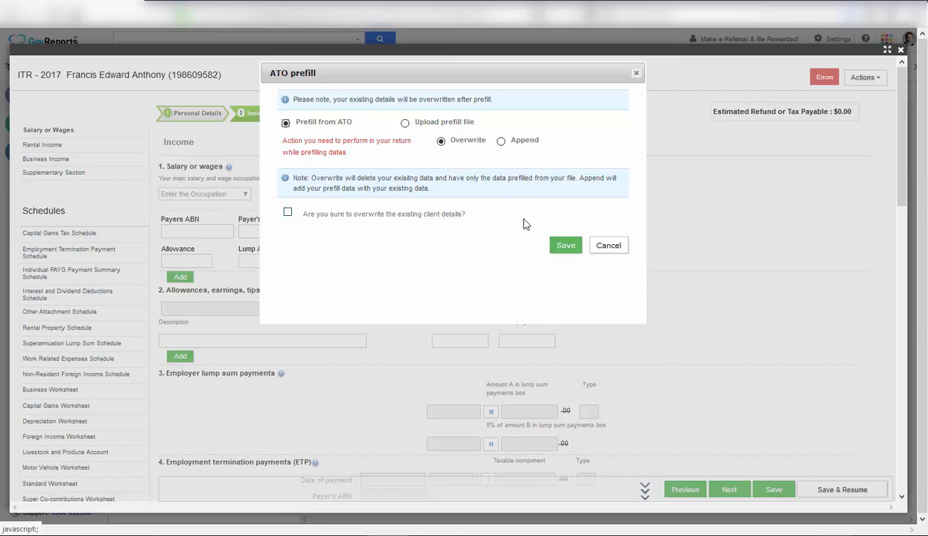
{"action": "left_click", "coordinate": [608, 246]}
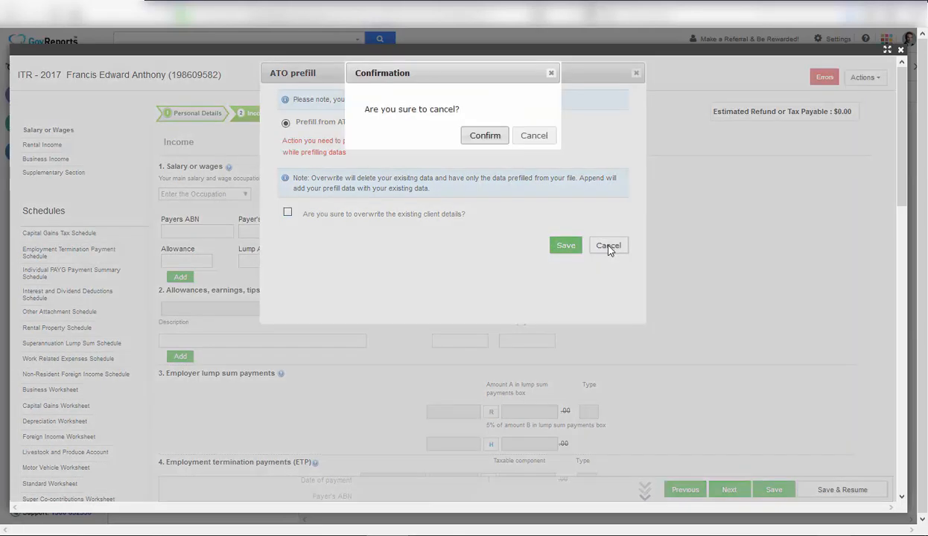
{"action": "left_click", "coordinate": [477, 141]}
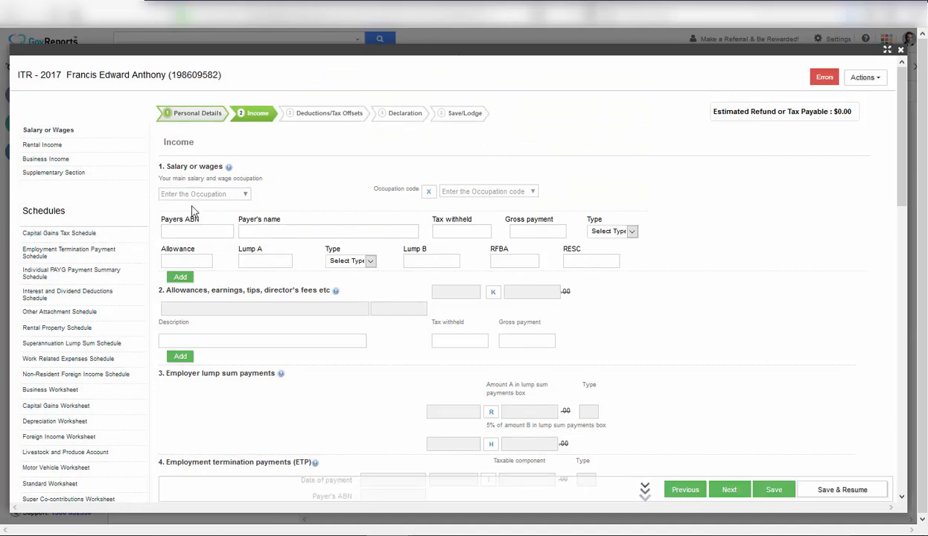
Choose 591212-Agent - customs as the main salary and wage occupation.
{"action": "left_click", "coordinate": [243, 194]}
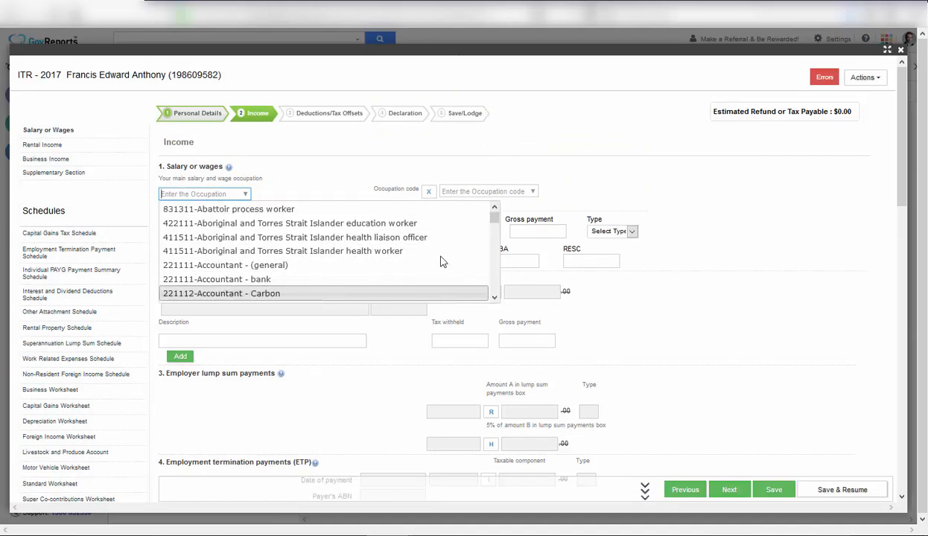
{"action": "left_click_drag", "start_coordinate": [496, 221], "coordinate": [485, 259]}
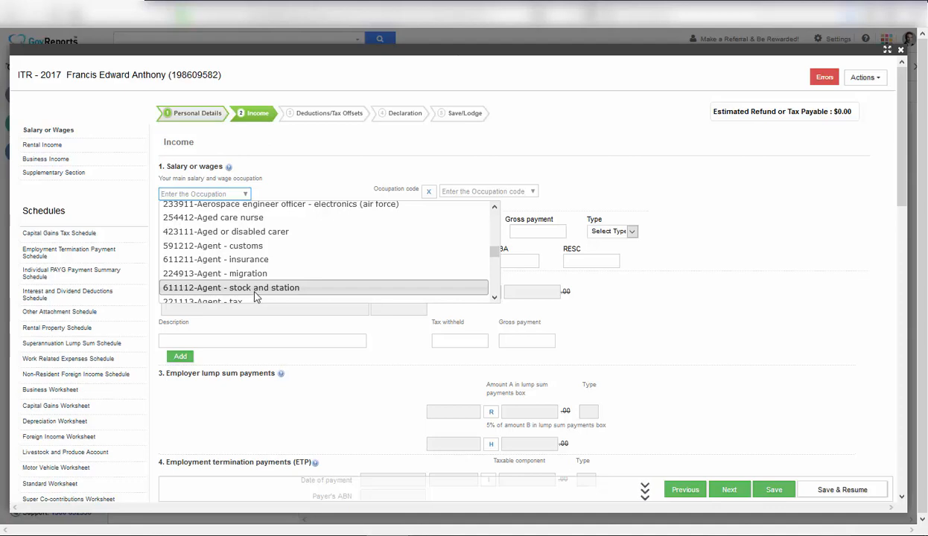
{"action": "scroll", "coordinate": [254, 297], "scroll_direction": "down", "scroll_amount": 2}
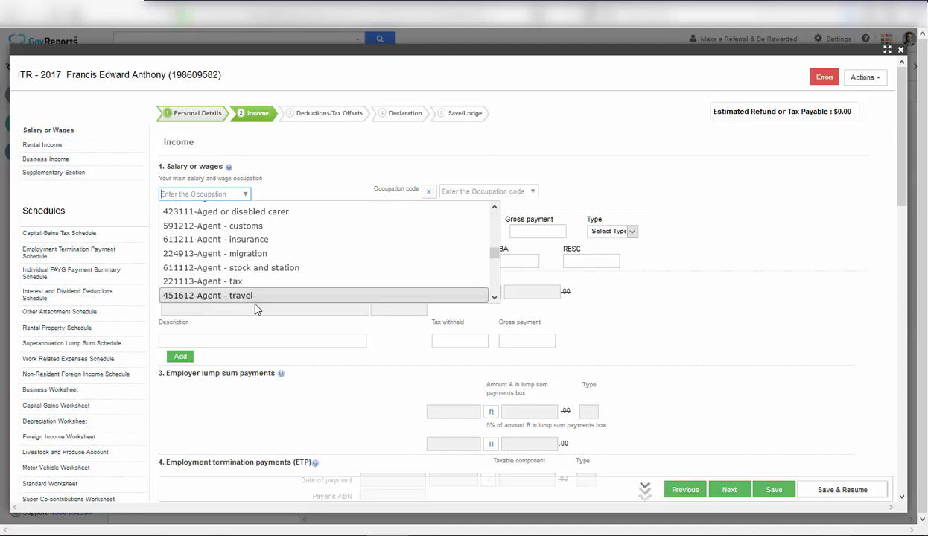
{"action": "left_click", "coordinate": [284, 227]}
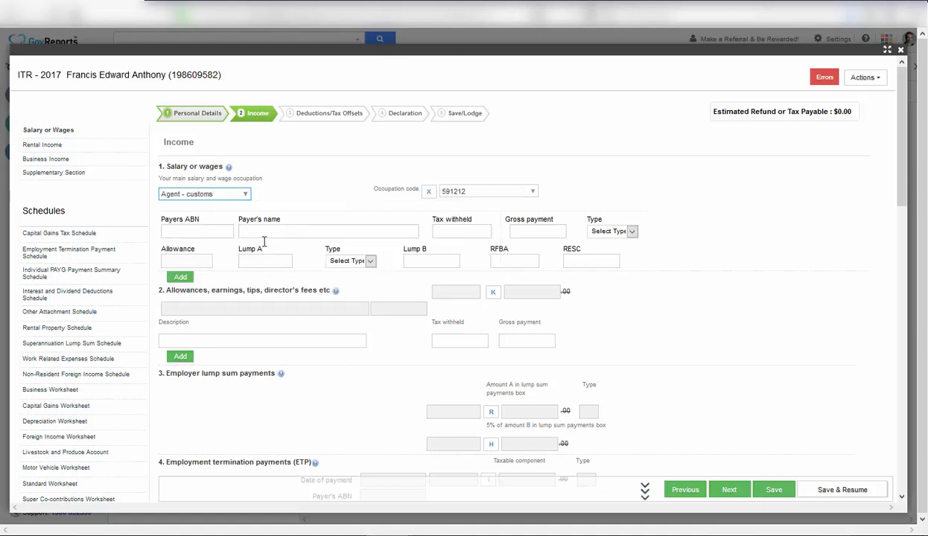
{"action": "left_click", "coordinate": [191, 232]}
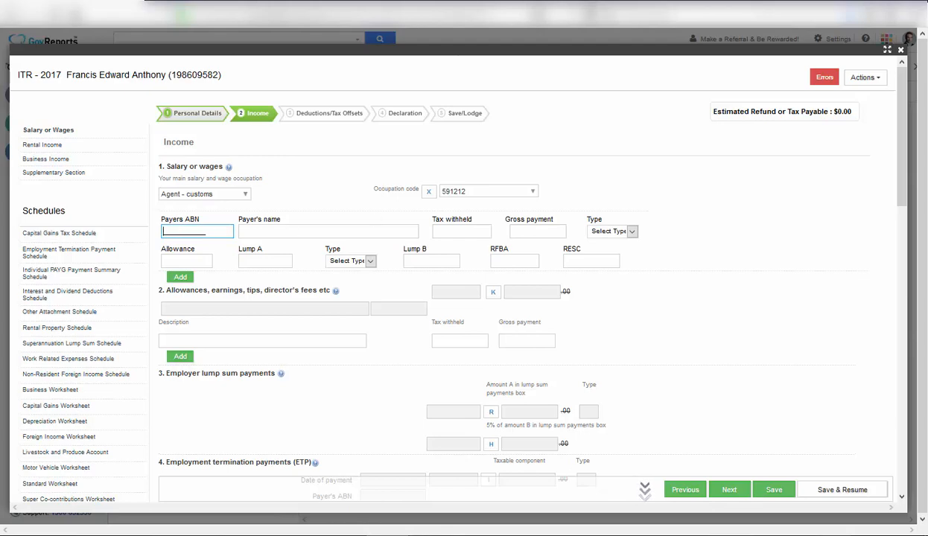
{"action": "key", "text": "alt+Tab"}
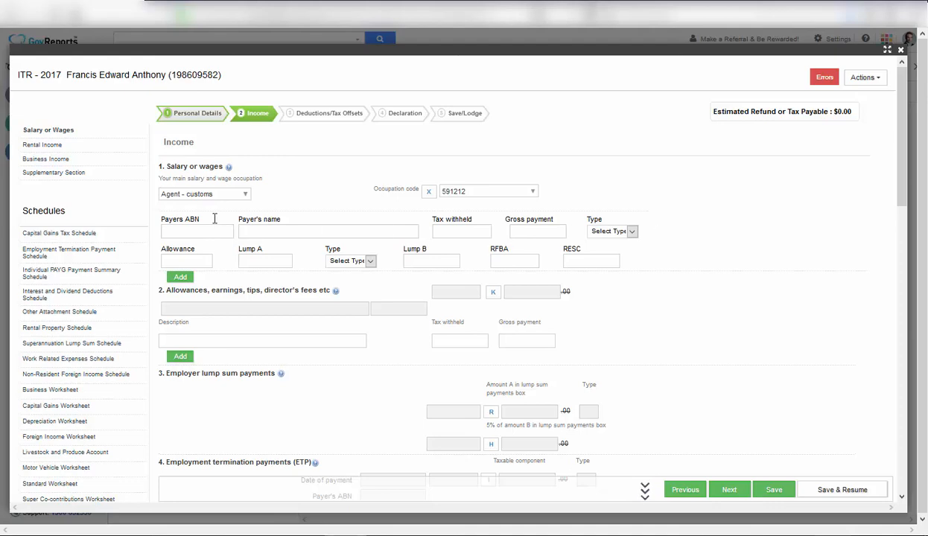
Enter the payer's ABN so the payer name CELLINO PTY LTD fills in.
{"action": "left_click", "coordinate": [185, 233]}
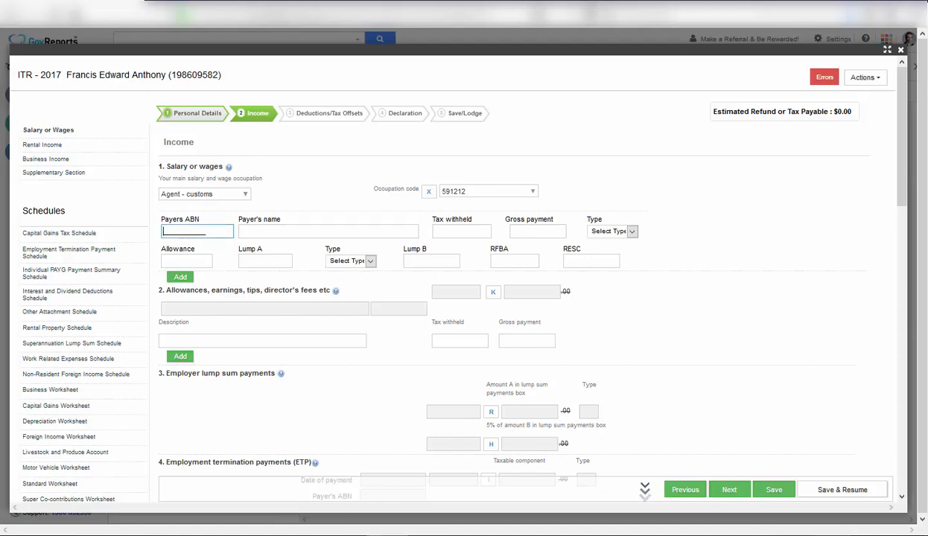
{"action": "left_click", "coordinate": [345, 535]}
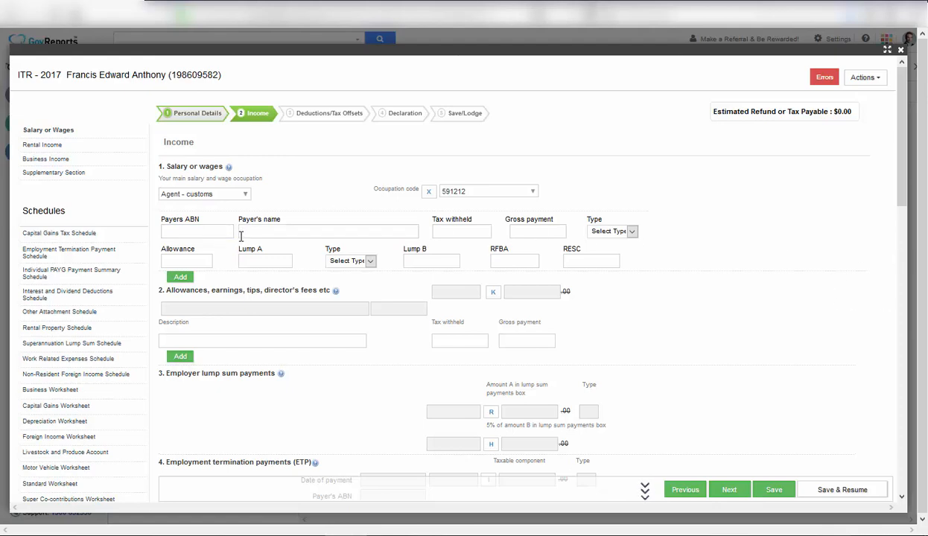
{"action": "left_click", "coordinate": [164, 230]}
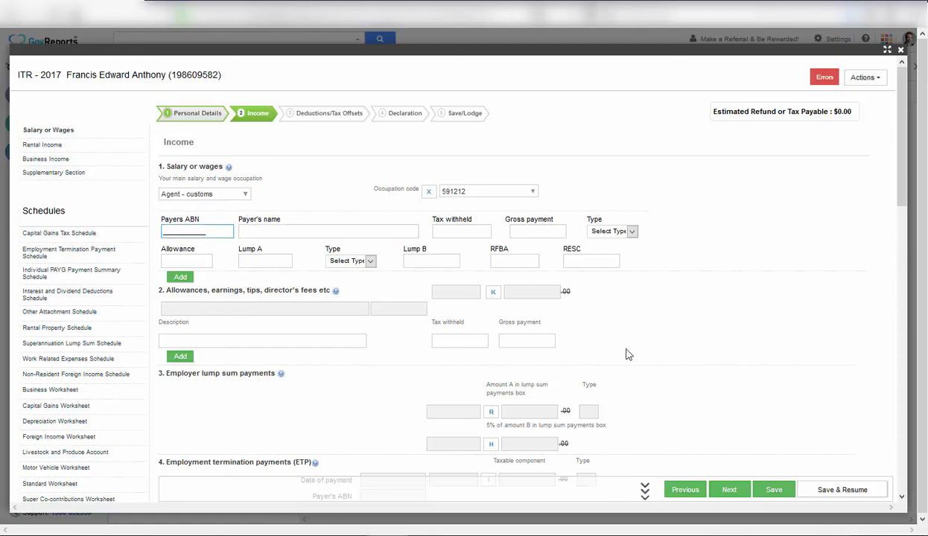
{"action": "key", "text": "Tab"}
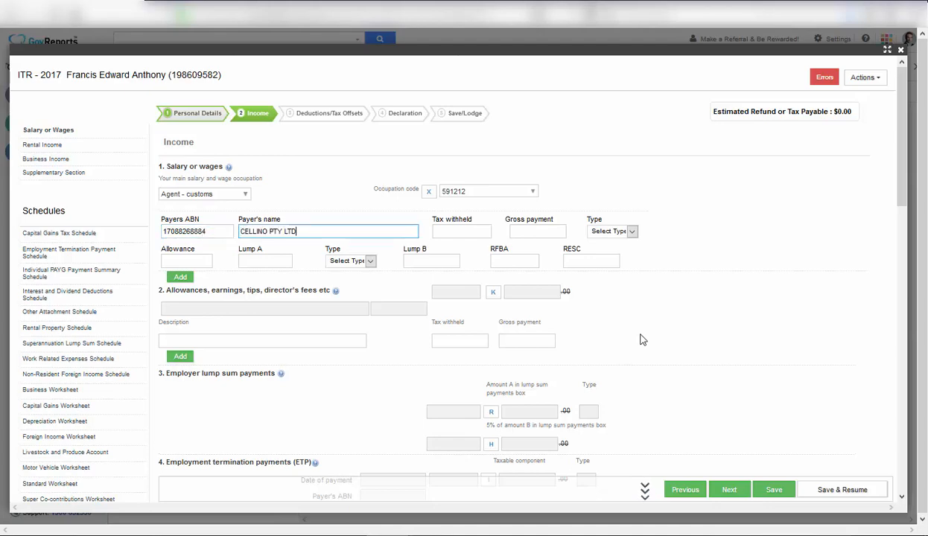
Record tax withheld of 21000.00 and a gross payment of 78000.
{"action": "left_click", "coordinate": [468, 234]}
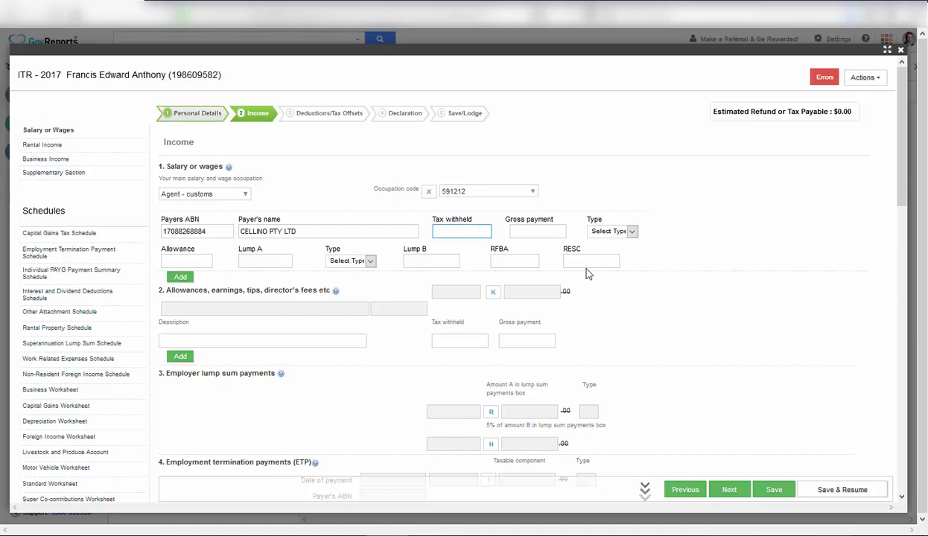
{"action": "type", "text": "21000"}
{"action": "key", "text": "Tab"}
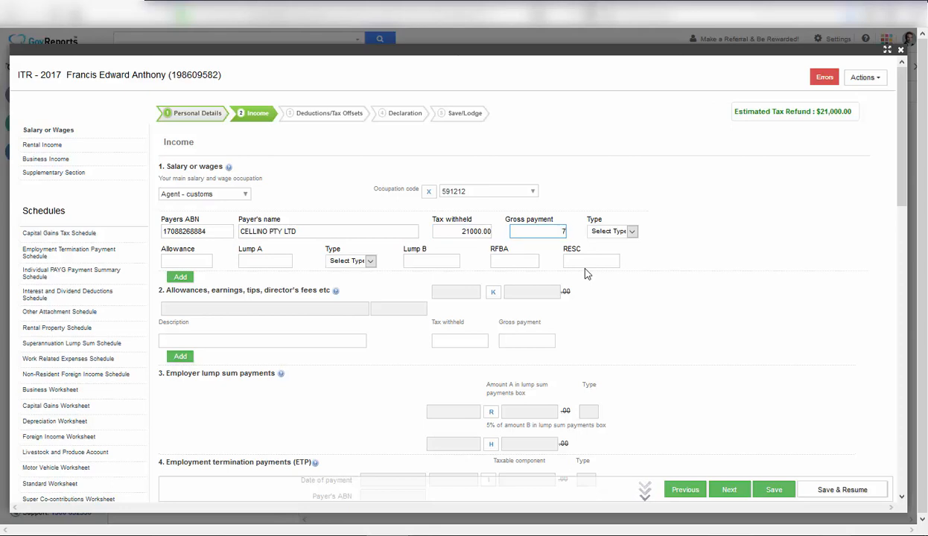
{"action": "type", "text": "78000"}
{"action": "left_click", "coordinate": [630, 232]}
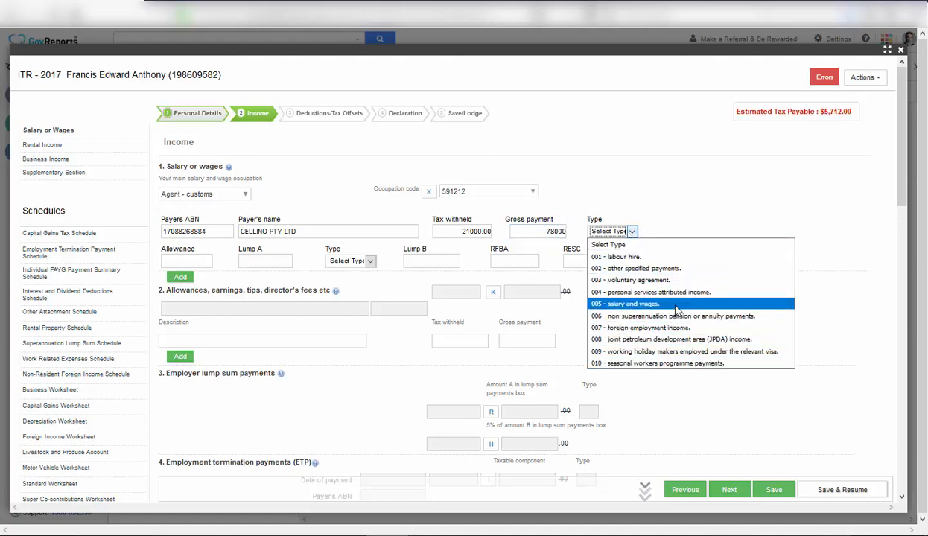
{"action": "left_click", "coordinate": [657, 304]}
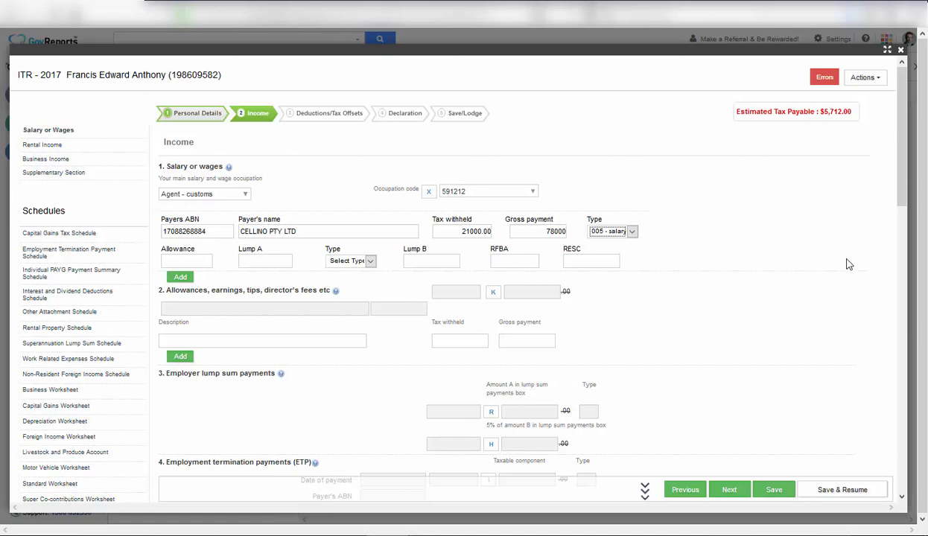
{"action": "left_click_drag", "start_coordinate": [903, 185], "coordinate": [868, 499]}
{"action": "left_click", "coordinate": [845, 481]}
{"action": "left_click", "coordinate": [467, 231]}
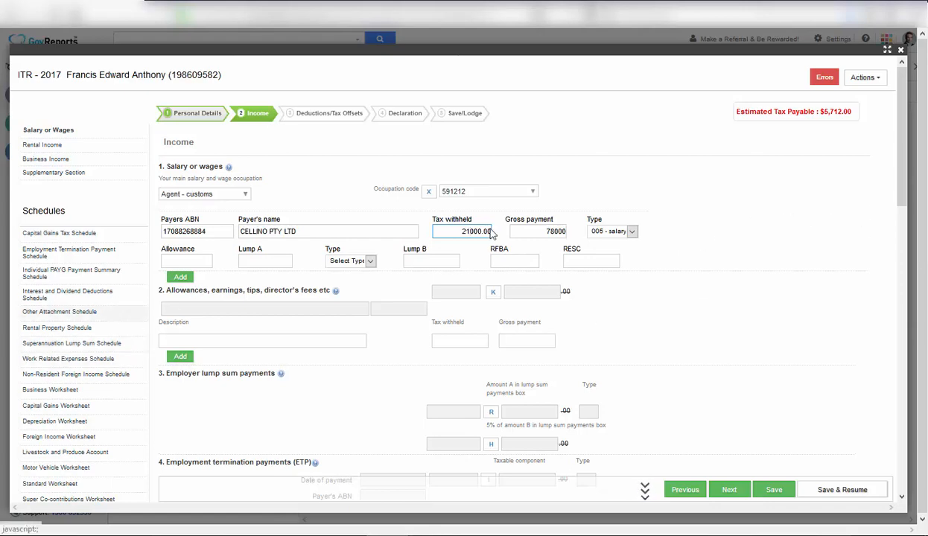
{"action": "scroll", "coordinate": [883, 171], "scroll_direction": "down", "scroll_amount": 1}
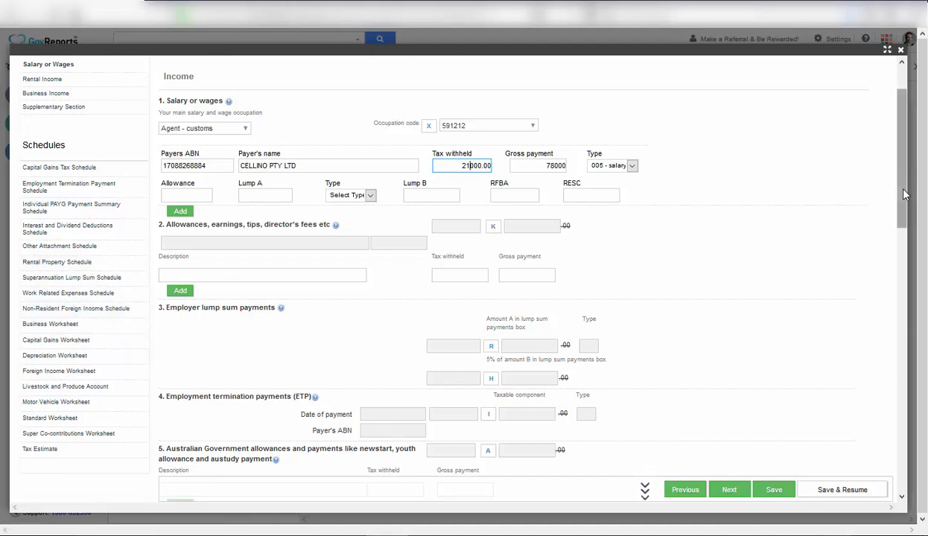
{"action": "left_click_drag", "start_coordinate": [904, 194], "coordinate": [873, 162]}
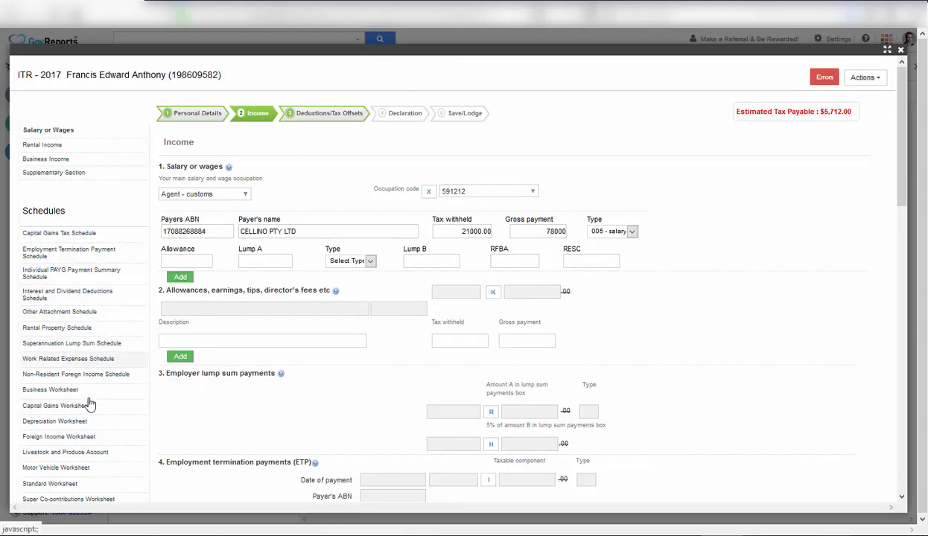
Review the rental schedule list and show Rental Income: gross rent 25000, deductions 5300, net rent 19700.
{"action": "left_click", "coordinate": [86, 328]}
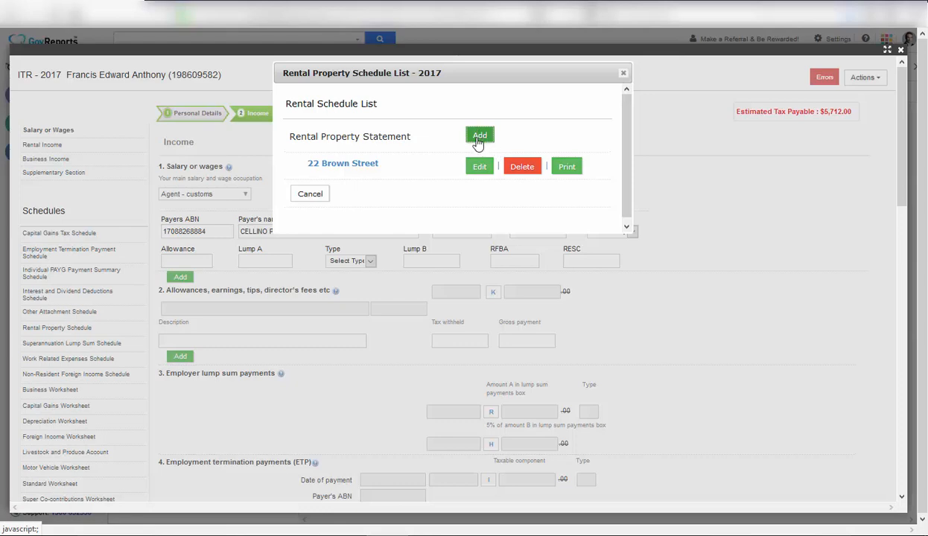
{"action": "left_click", "coordinate": [624, 77]}
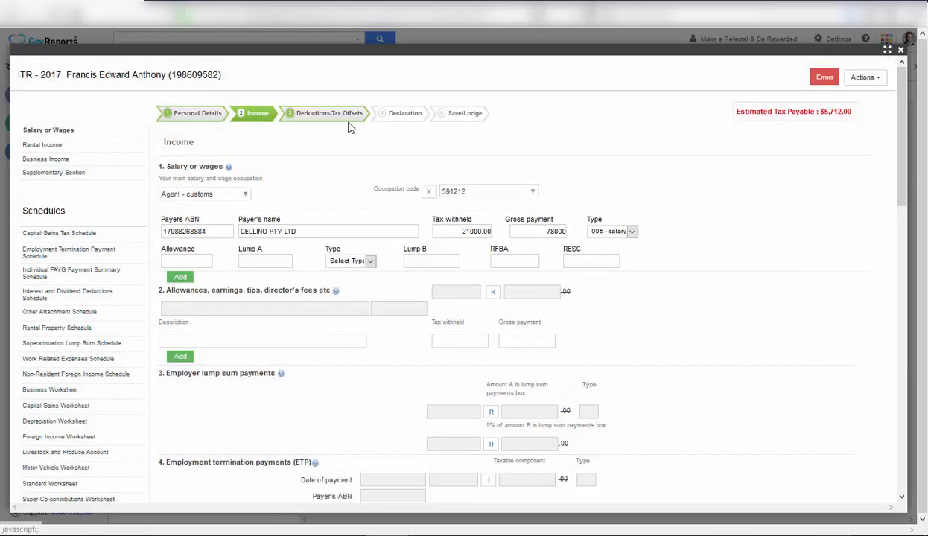
{"action": "left_click", "coordinate": [79, 146]}
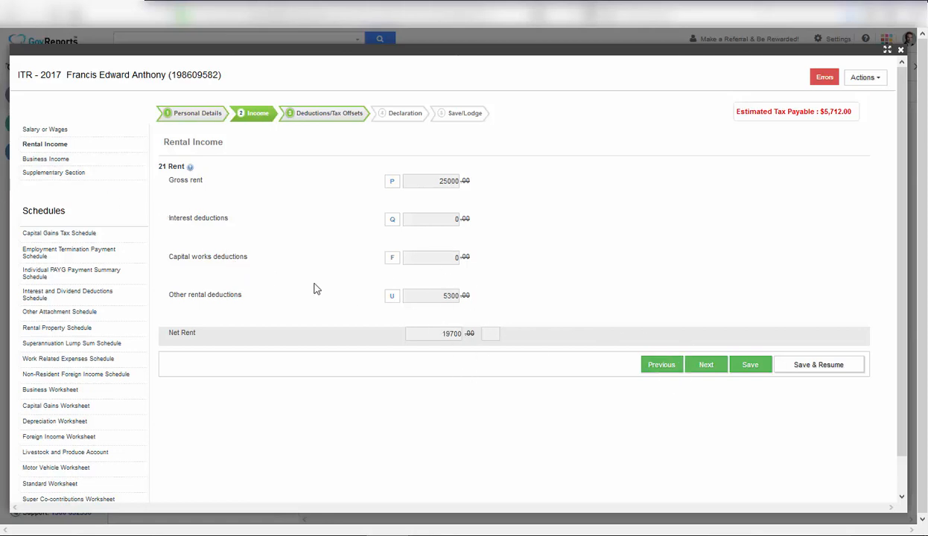
{"action": "left_click", "coordinate": [91, 334]}
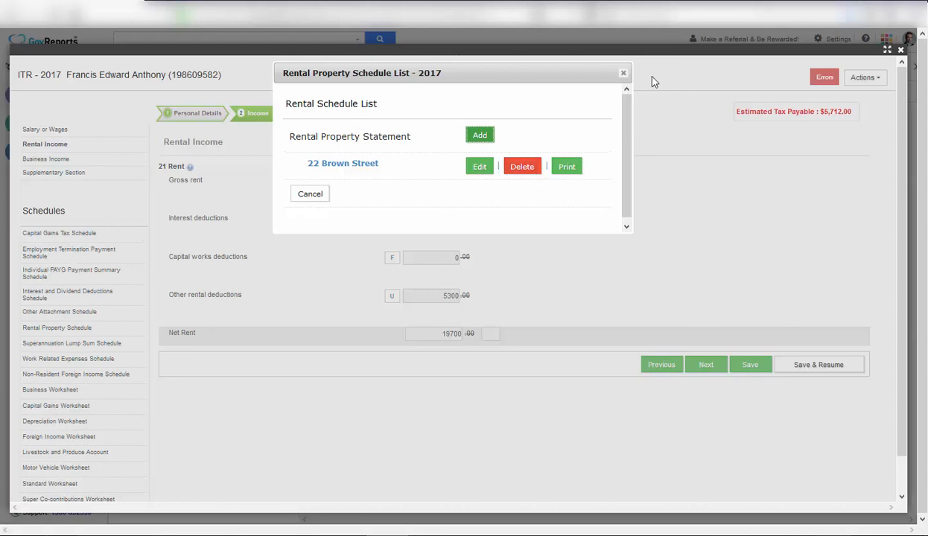
{"action": "left_click", "coordinate": [625, 75]}
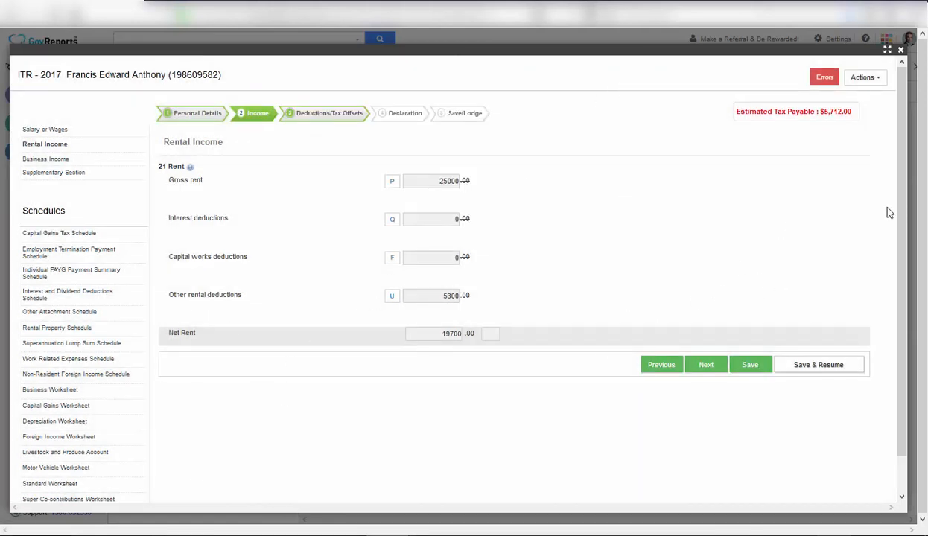
{"action": "scroll", "coordinate": [901, 275], "scroll_direction": "down", "scroll_amount": 1}
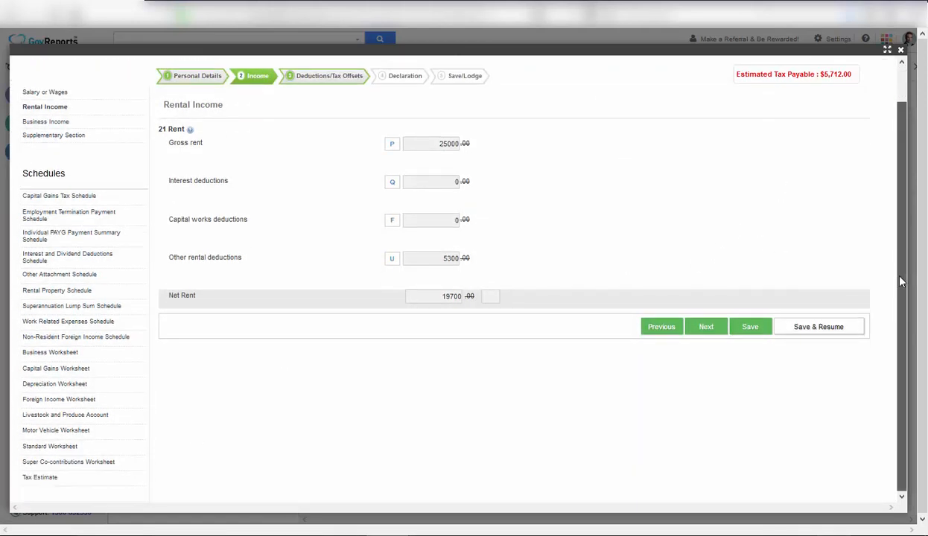
{"action": "scroll", "coordinate": [899, 257], "scroll_direction": "up", "scroll_amount": 1}
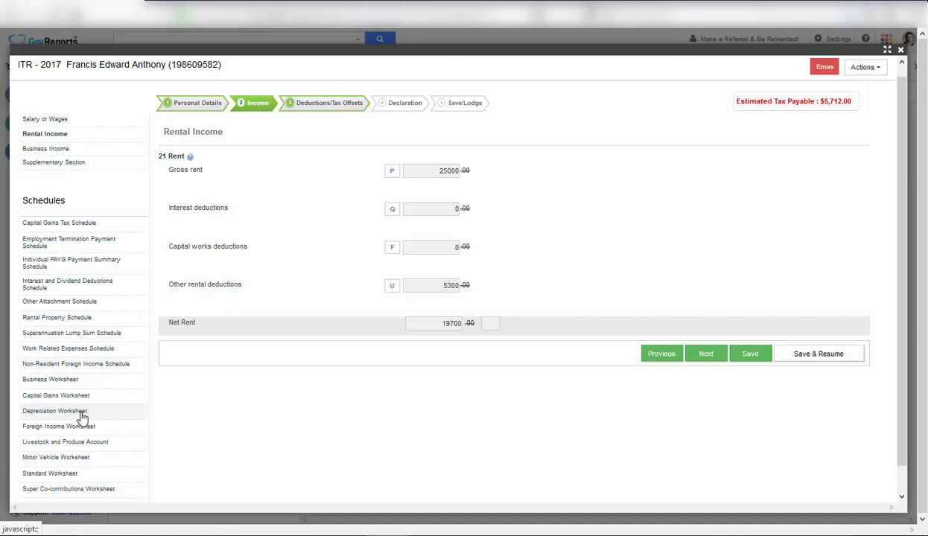
Advance to the Deductions/Tax Offsets step and review the rental property schedule list.
{"action": "left_click", "coordinate": [336, 110]}
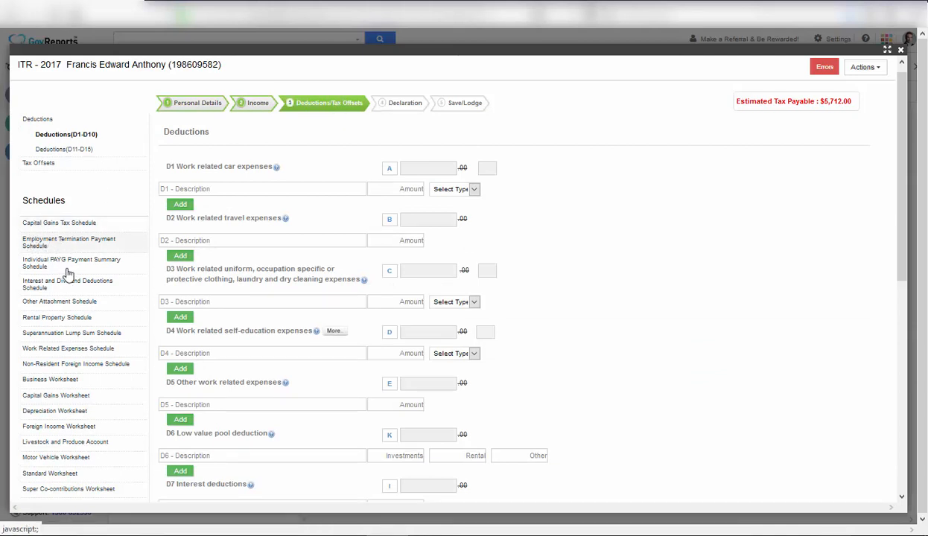
{"action": "left_click", "coordinate": [80, 320]}
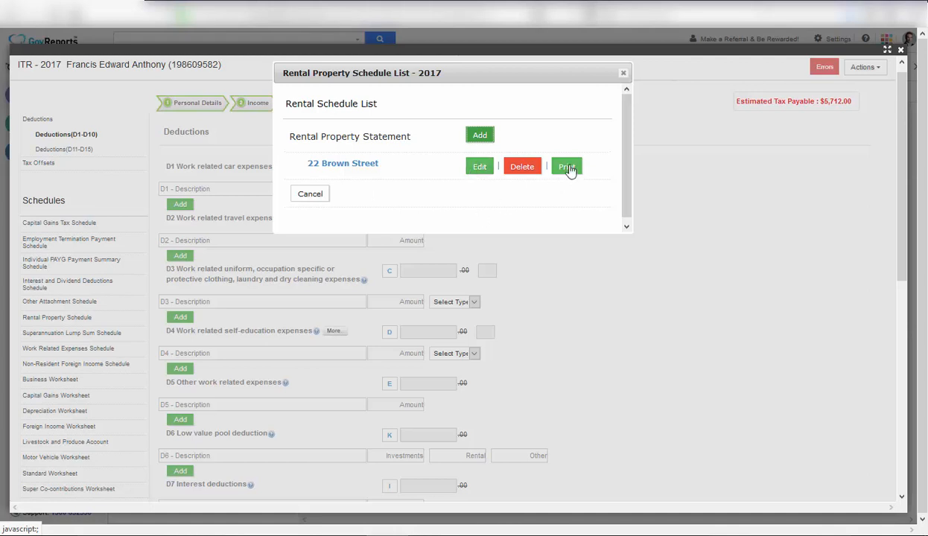
{"action": "left_click", "coordinate": [623, 73]}
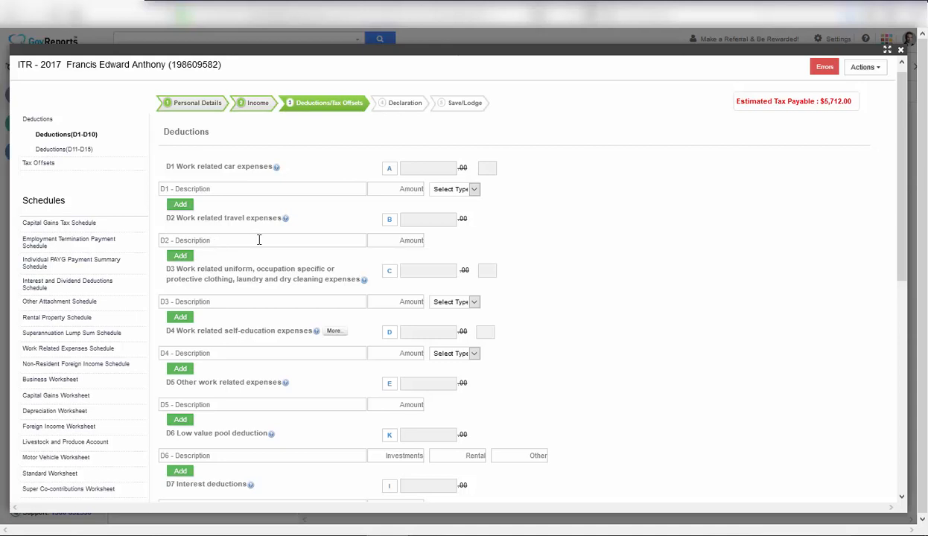
Look over the blank D1–D10 deduction items and dismiss the chat status notification.
{"action": "left_click", "coordinate": [204, 237]}
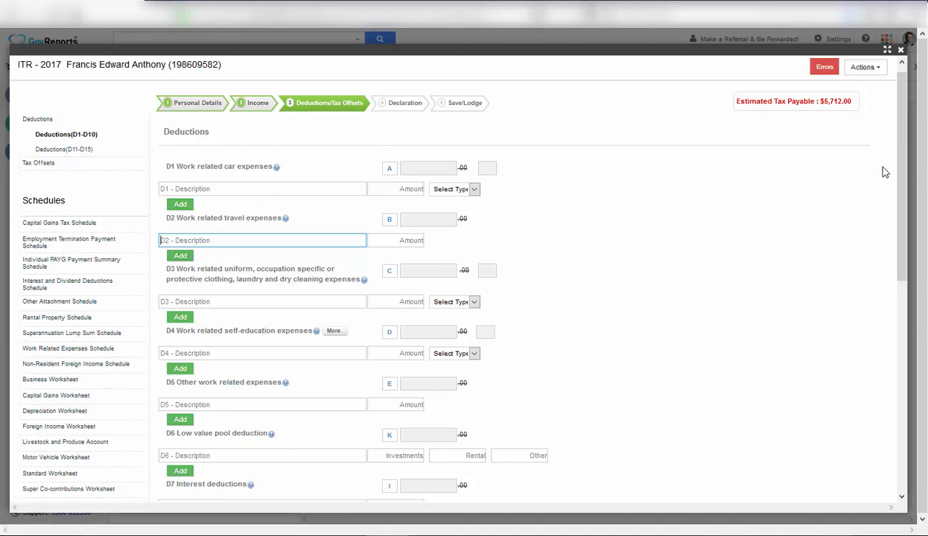
{"action": "left_click_drag", "start_coordinate": [906, 263], "coordinate": [899, 407]}
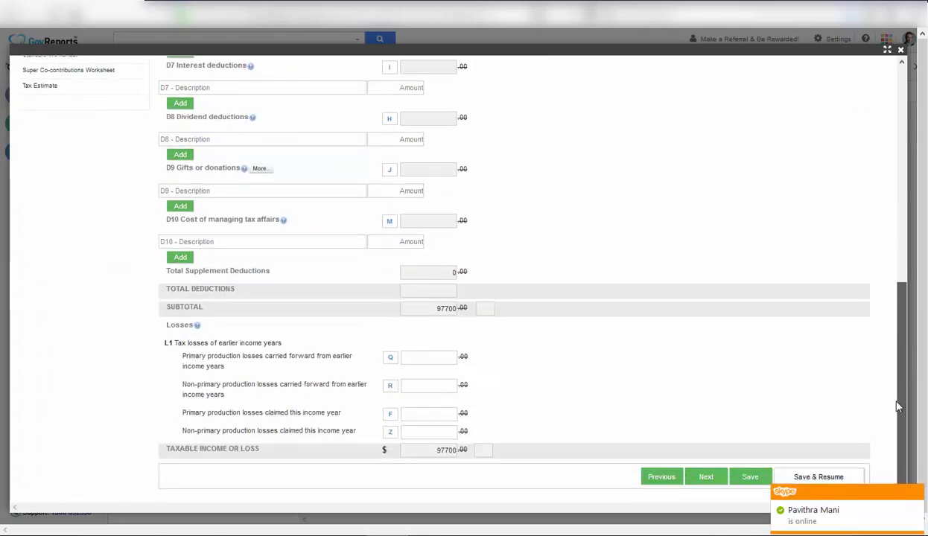
{"action": "left_click", "coordinate": [917, 495]}
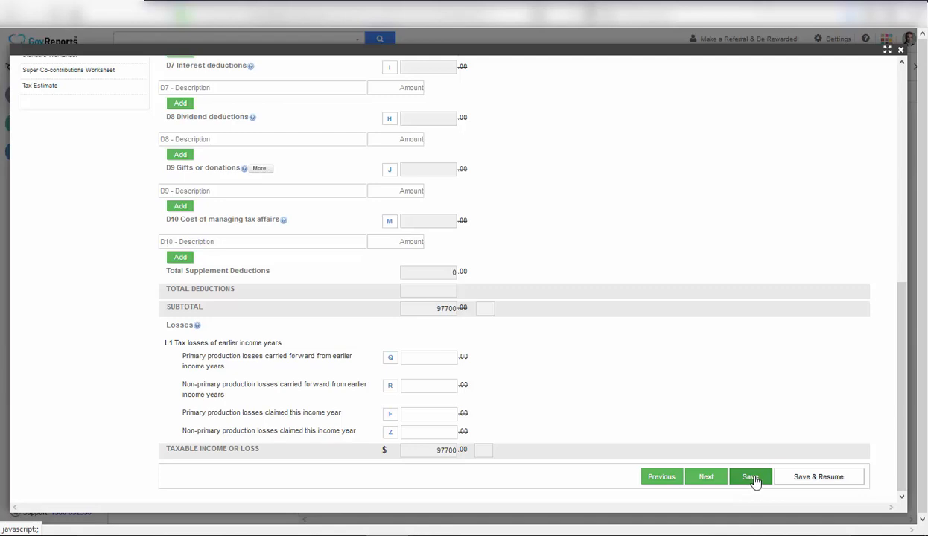
{"action": "left_click_drag", "start_coordinate": [902, 355], "coordinate": [904, 84]}
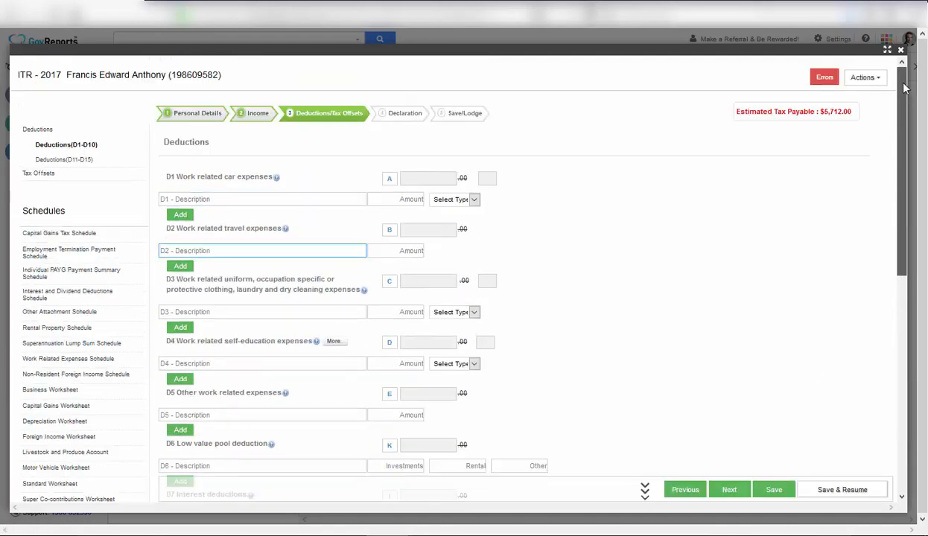
From the validation errors list, go to the M2 Medicare levy surcharge item on Medicare & Private Insurance.
{"action": "left_click", "coordinate": [826, 79]}
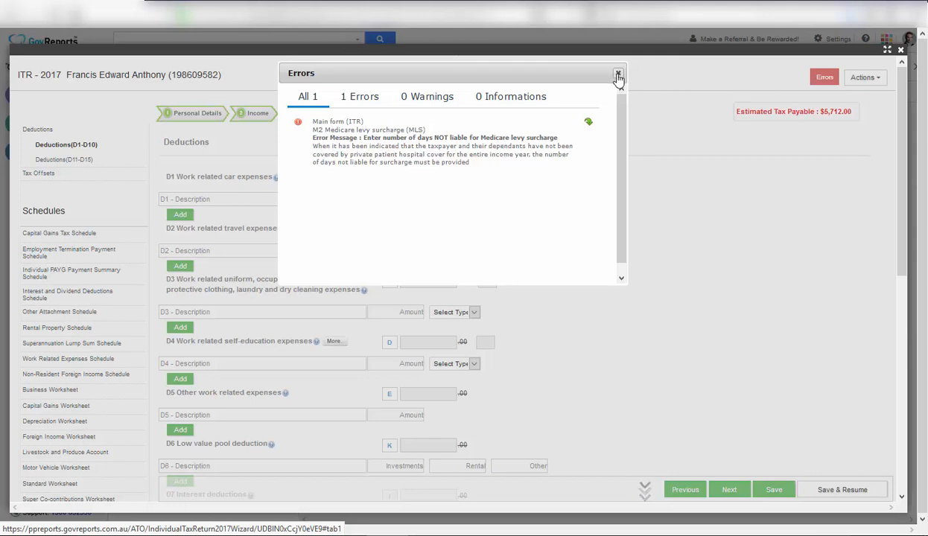
{"action": "left_click", "coordinate": [588, 124]}
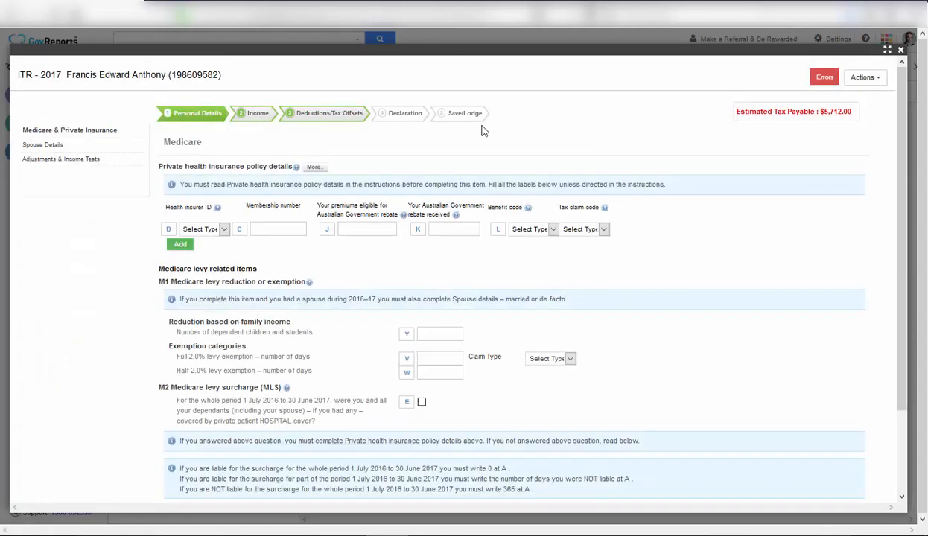
{"action": "left_click", "coordinate": [824, 79]}
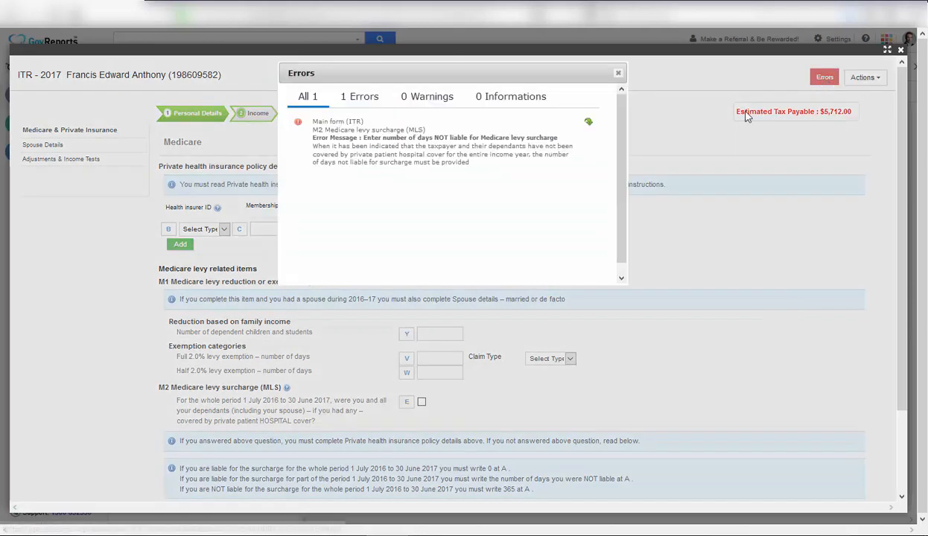
{"action": "left_click", "coordinate": [589, 123]}
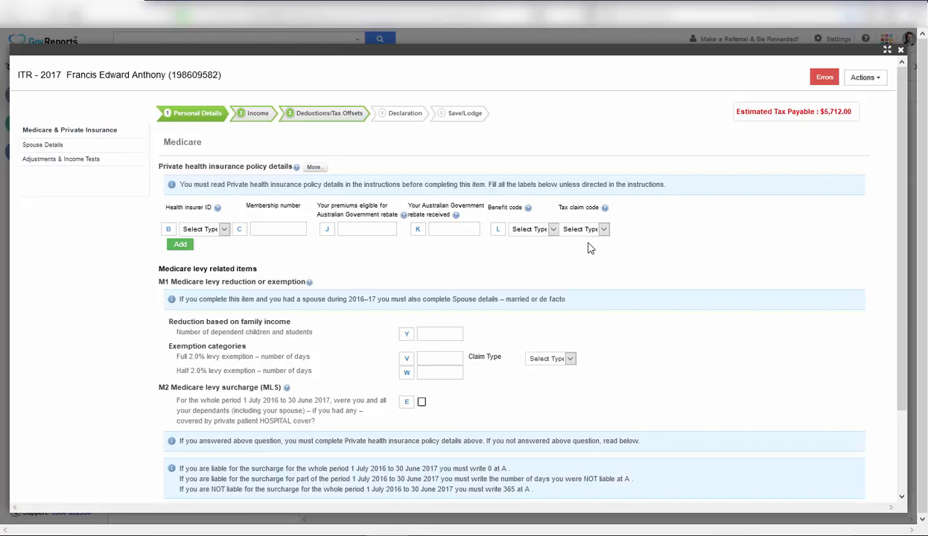
Read through the Declaration step, then continue to Save/Lodge with Lodge as the lodgment type.
{"action": "left_click", "coordinate": [406, 113]}
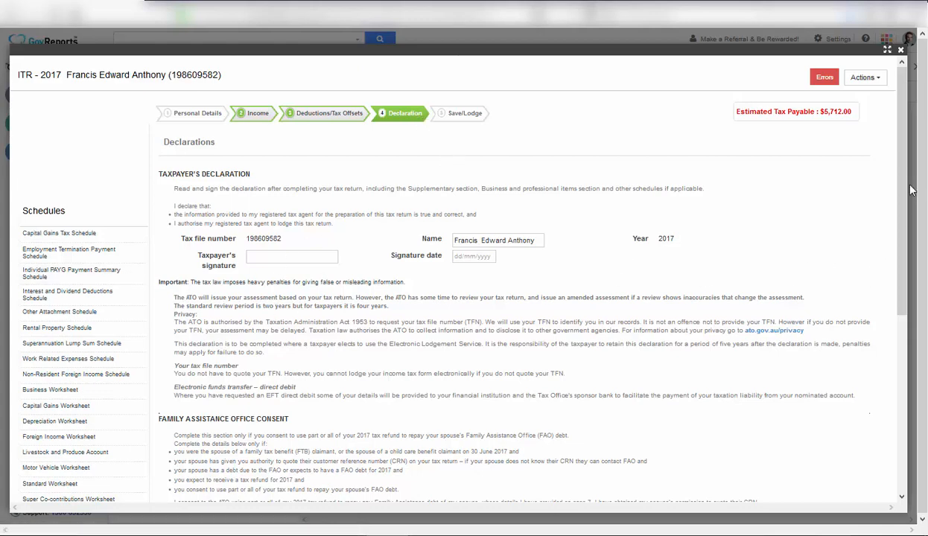
{"action": "scroll", "coordinate": [894, 186], "scroll_direction": "down", "scroll_amount": 4}
{"action": "scroll", "coordinate": [890, 399], "scroll_direction": "down", "scroll_amount": 1}
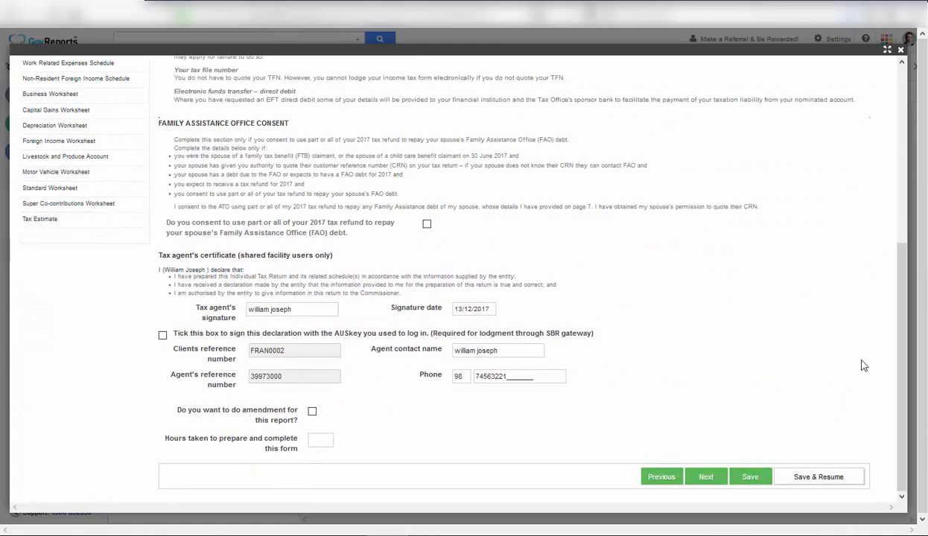
{"action": "left_click_drag", "start_coordinate": [899, 375], "coordinate": [888, 400]}
{"action": "left_click_drag", "start_coordinate": [900, 339], "coordinate": [900, 138]}
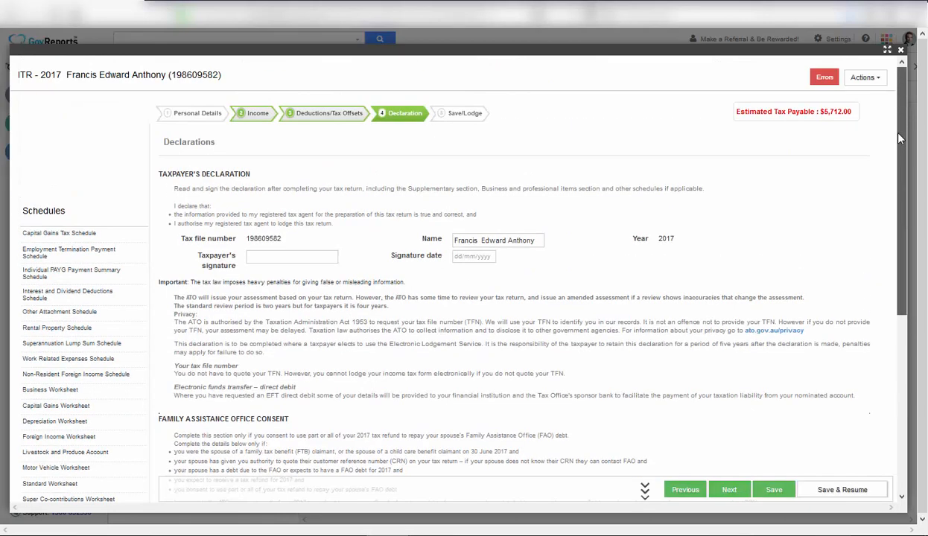
{"action": "left_click", "coordinate": [459, 117]}
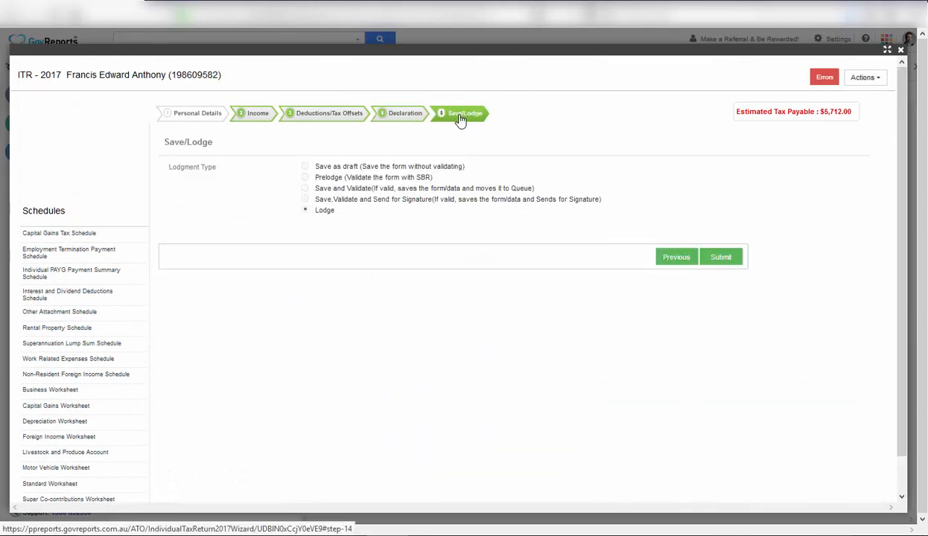